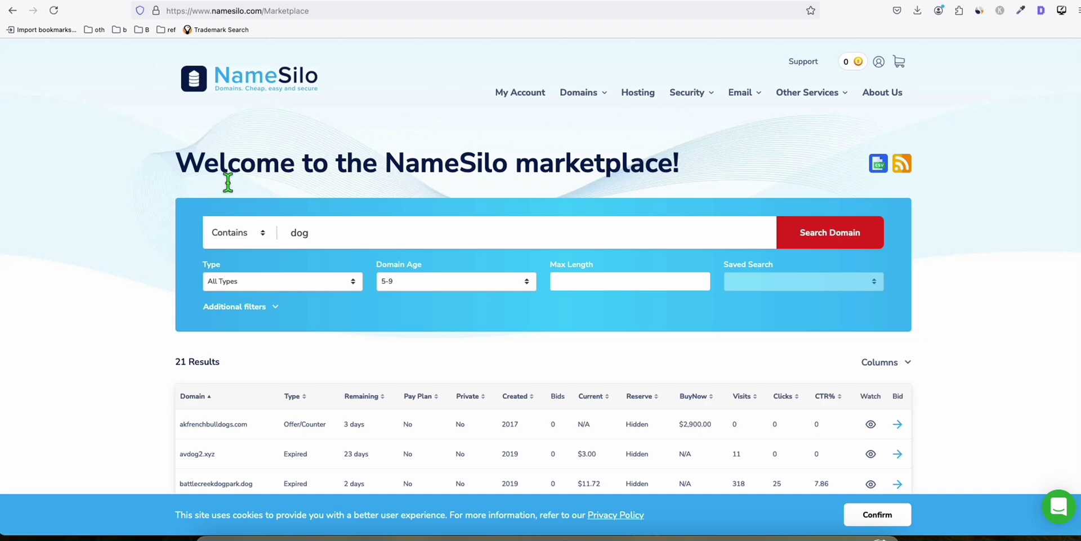
Look over the NameSilo expired-domain marketplace and its extra search filters, then collapse them.
drag(539, 169, 628, 169)
double_click(628, 169)
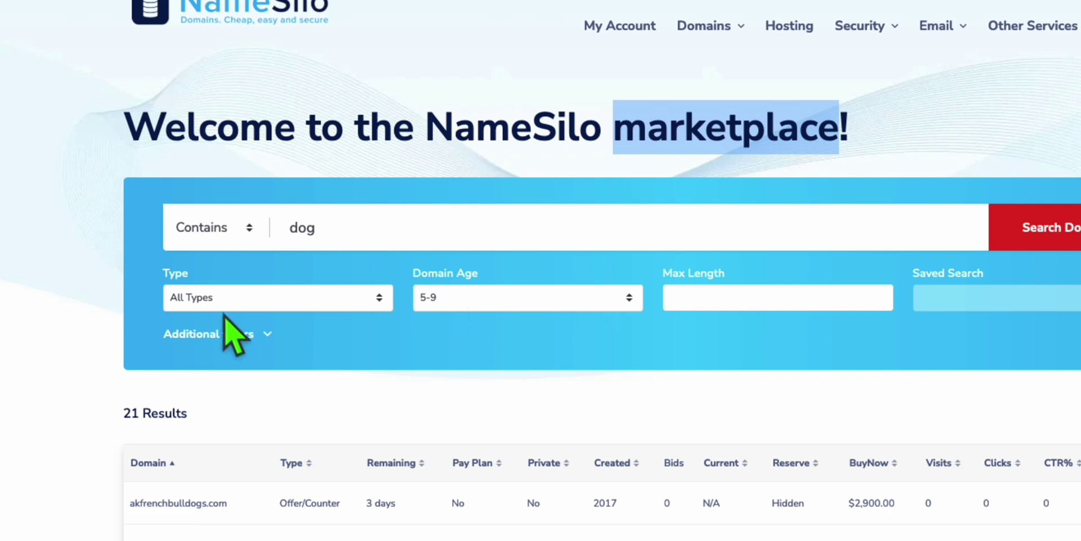
click(252, 334)
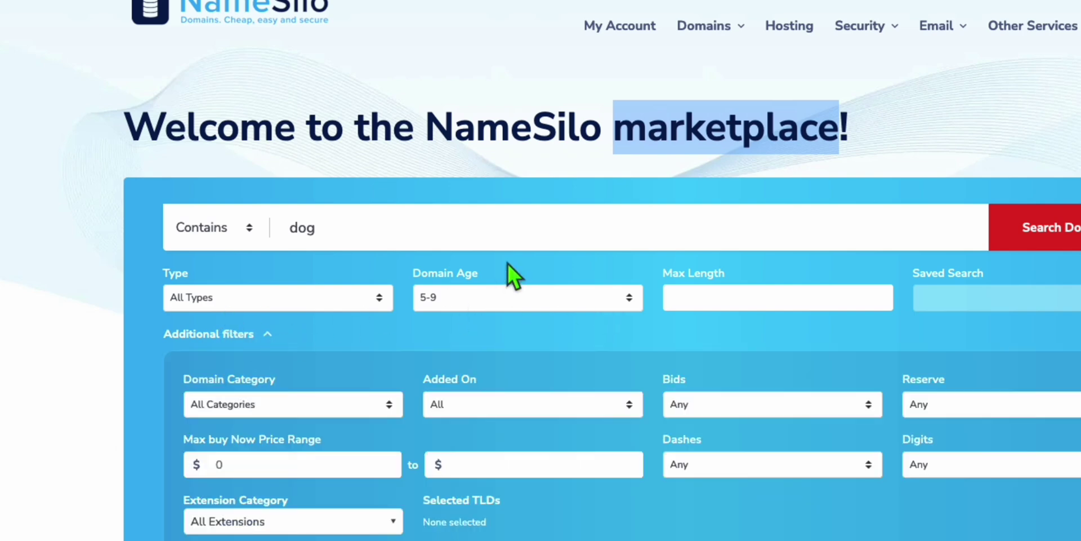
scroll(220, 307, down, 3)
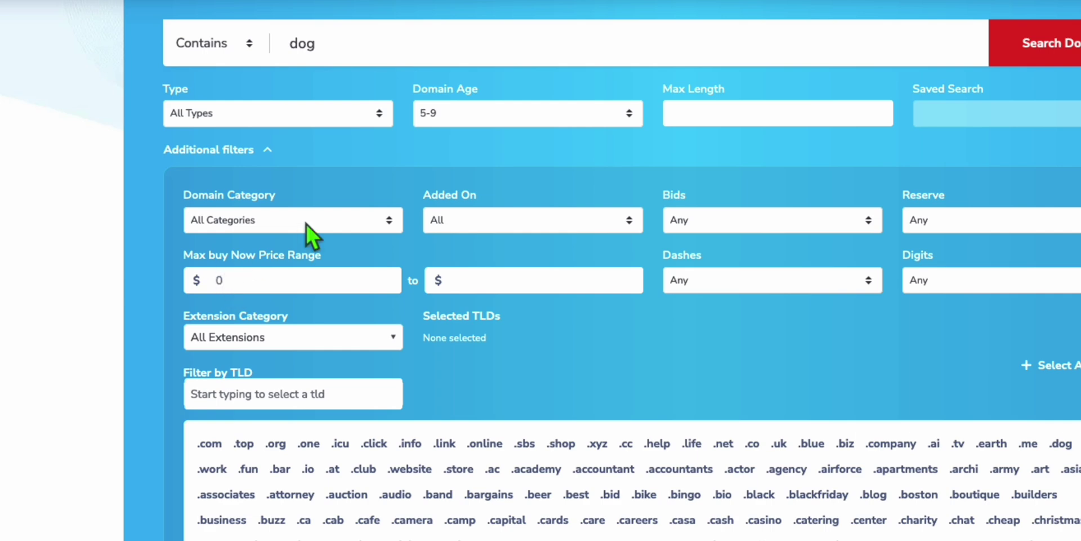
scroll(363, 377, down, 2)
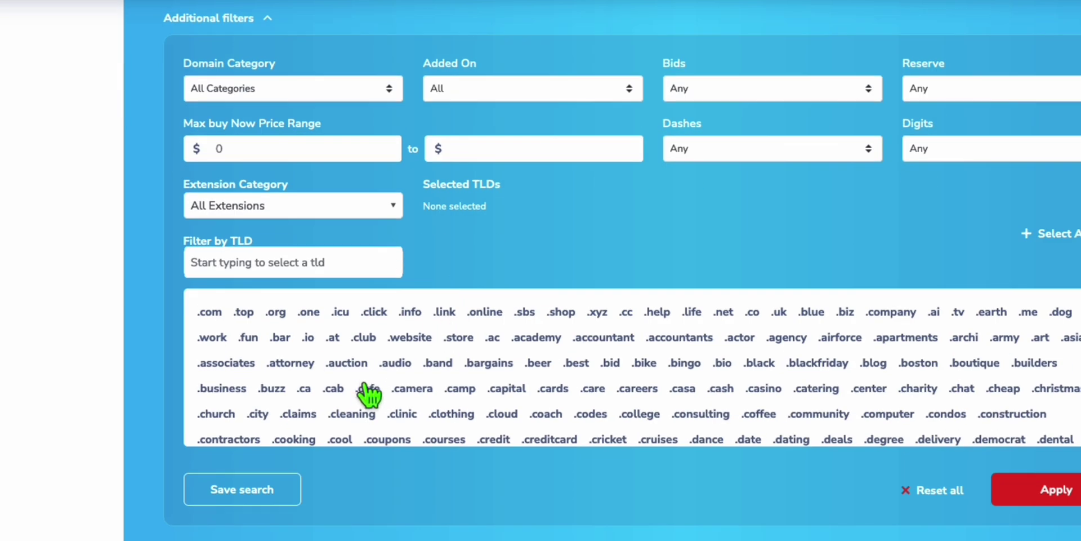
scroll(369, 380, up, 1)
scroll(360, 361, up, 2)
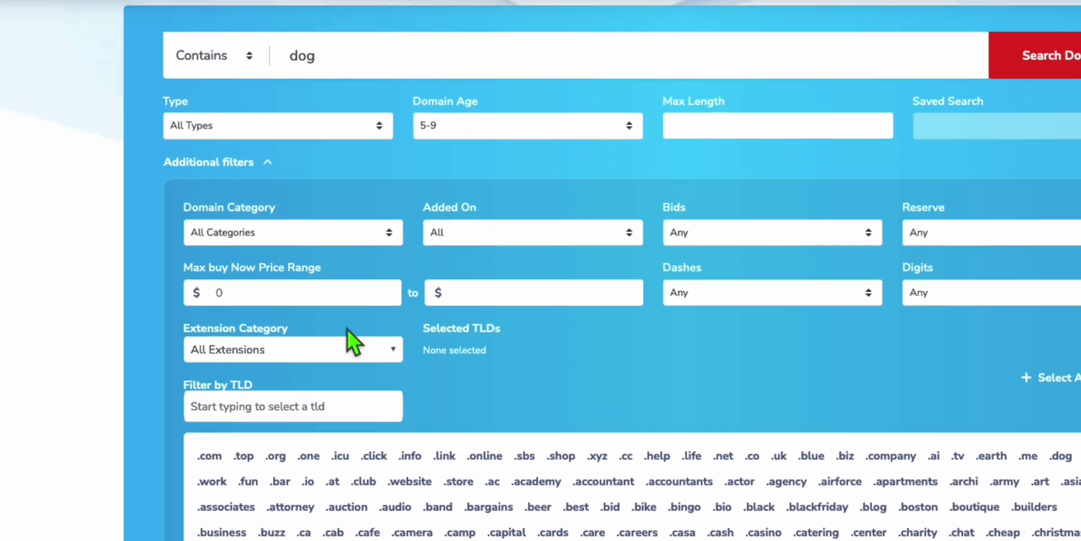
click(268, 163)
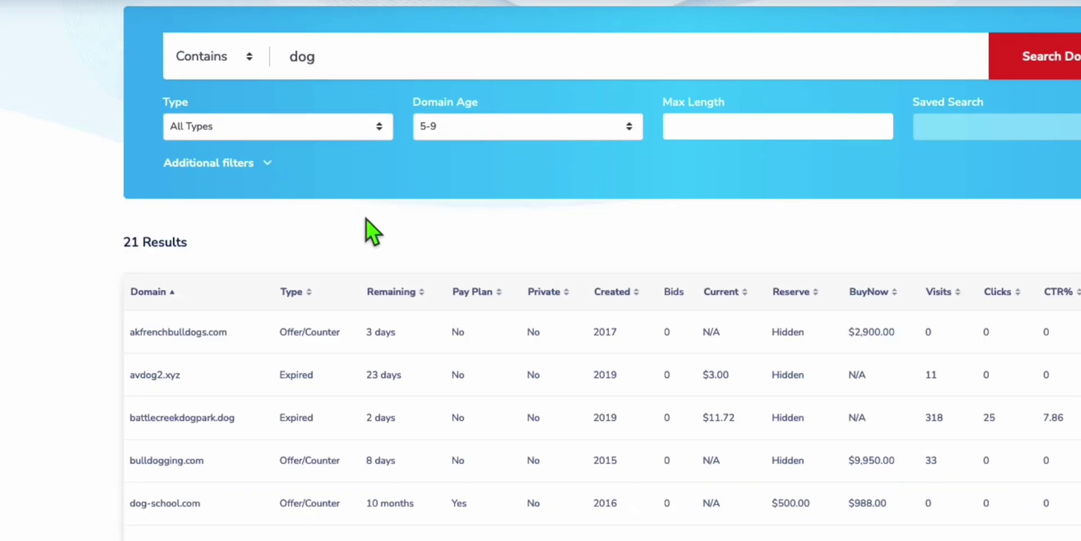
Copy battlecreekdogpark.dog ($11.72) and view its Ahrefs check: Domain Rating 6, 55 backlinks.
scroll(397, 158, down, 2)
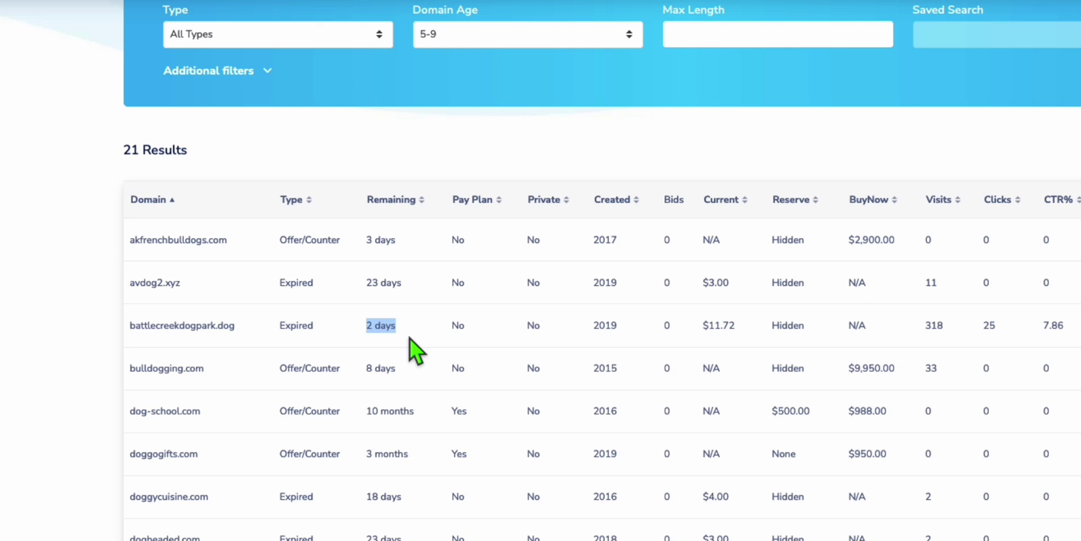
click(726, 338)
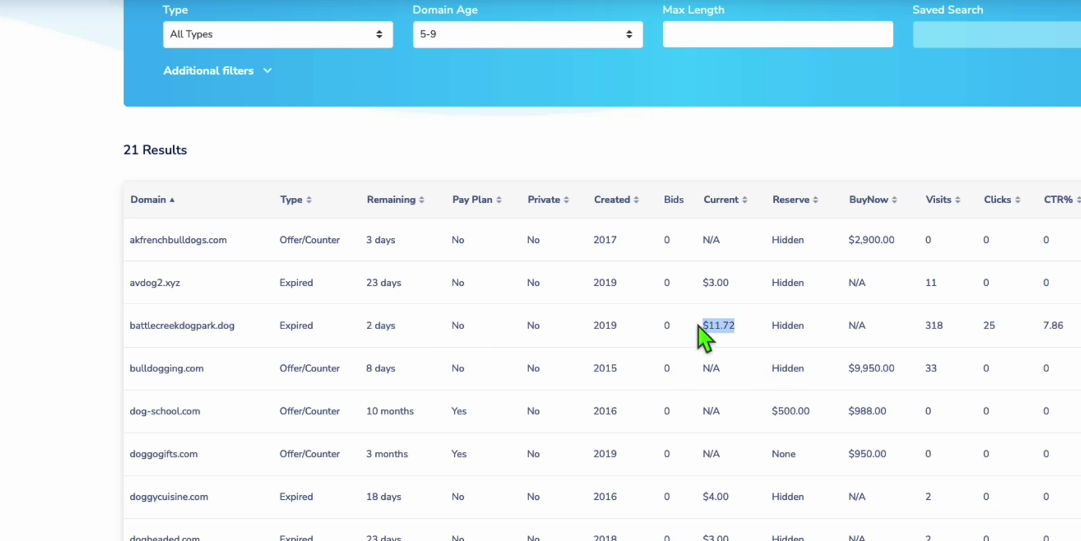
scroll(619, 264, down, 2)
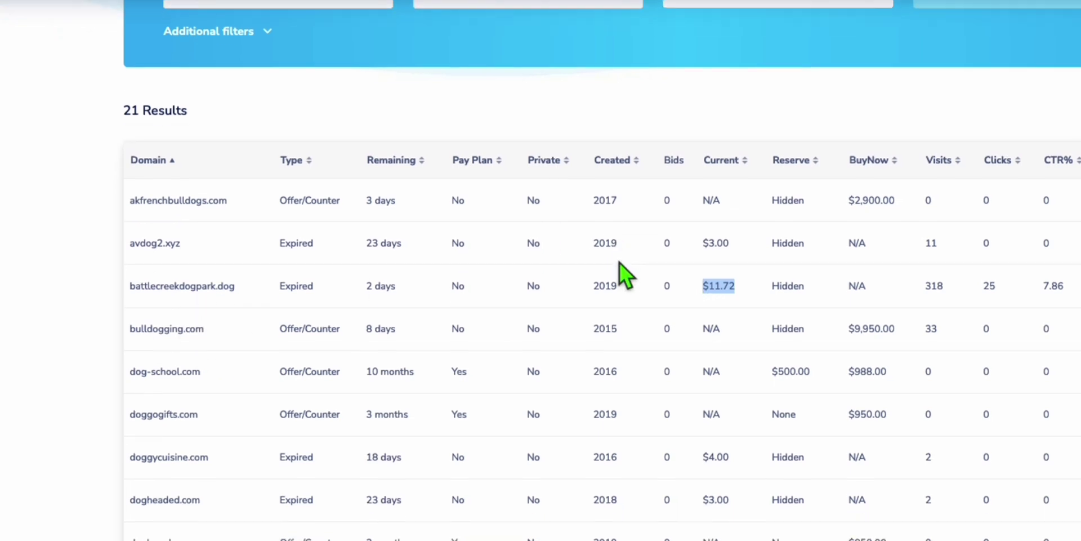
scroll(621, 263, down, 1)
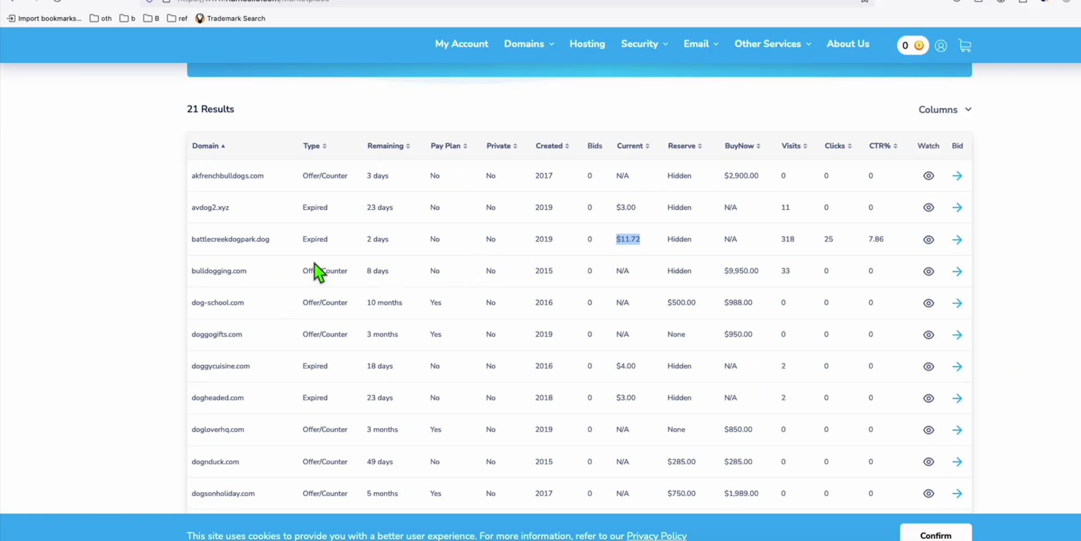
double_click(243, 239)
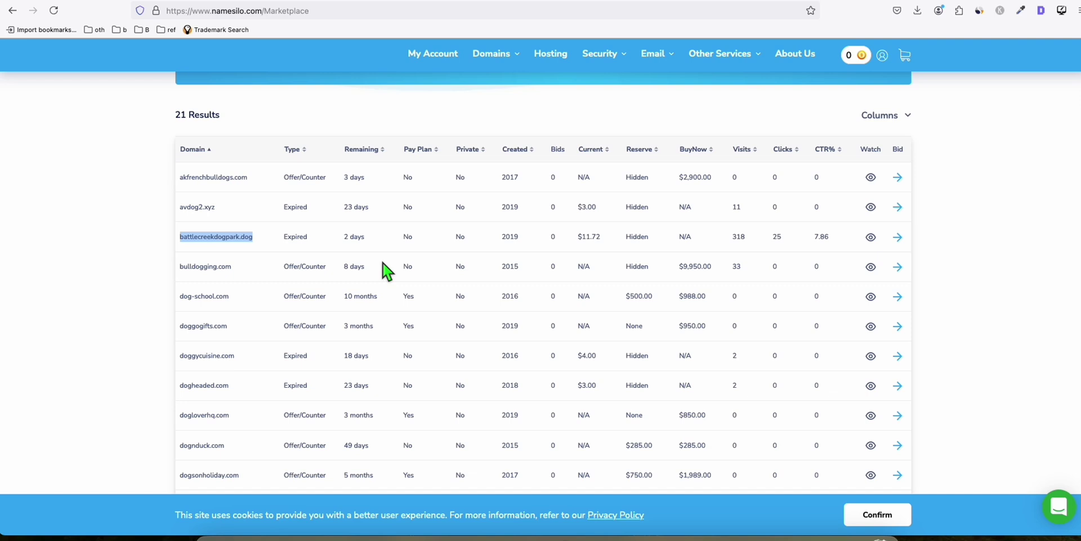
key(ctrl+Tab)
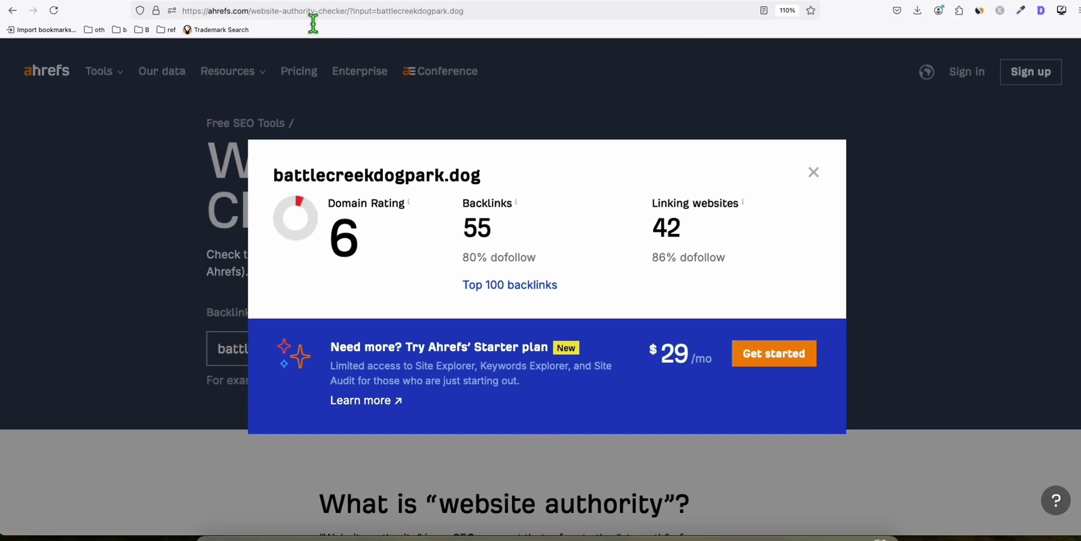
Bring up Semrush Organic Research for battlecreekdogpark.dog, showing 118 US keywords.
click(287, 2)
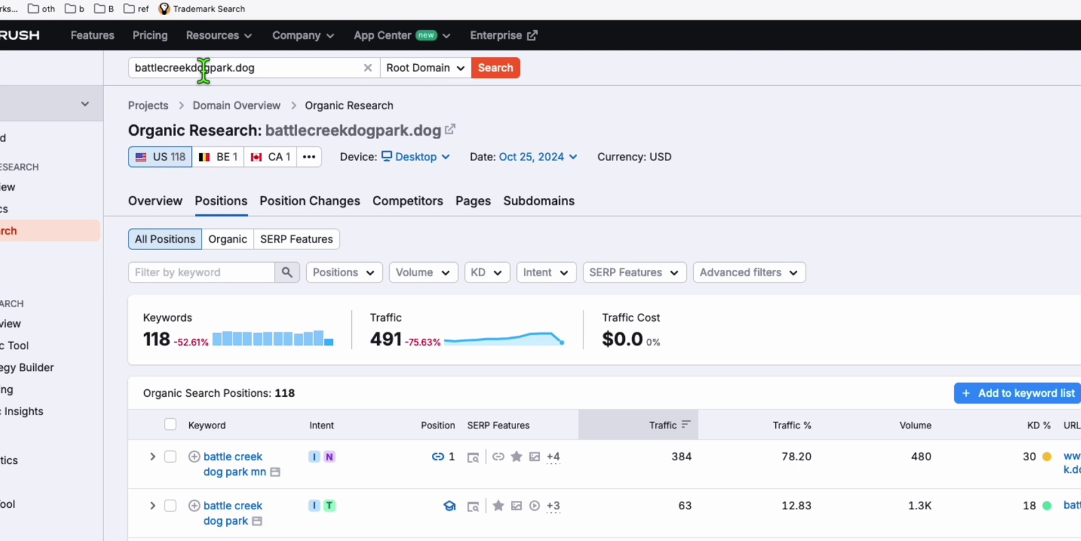
scroll(290, 292, down, 1)
mouse_move(176, 280)
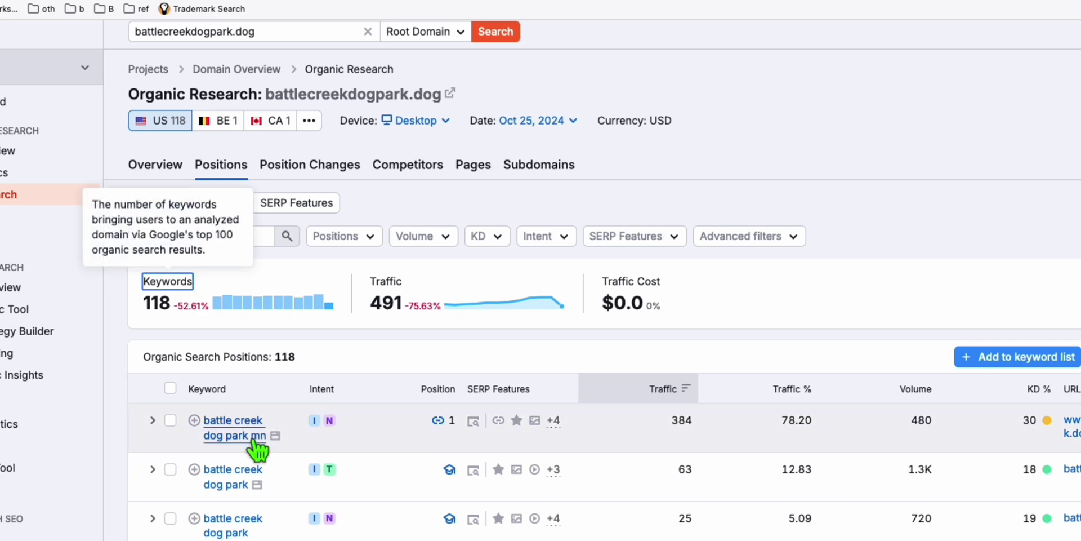
scroll(488, 321, down, 5)
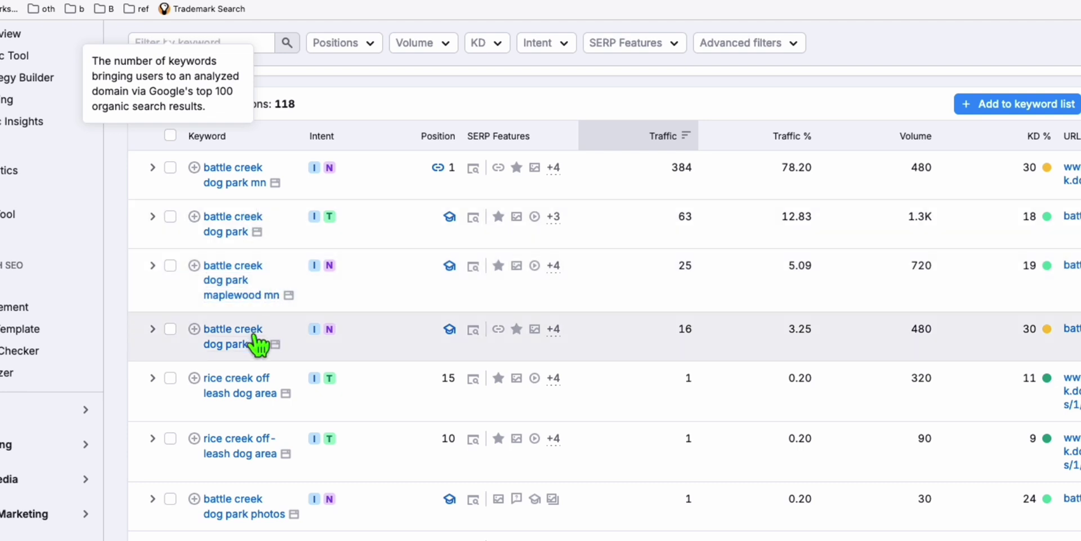
scroll(261, 363, down, 3)
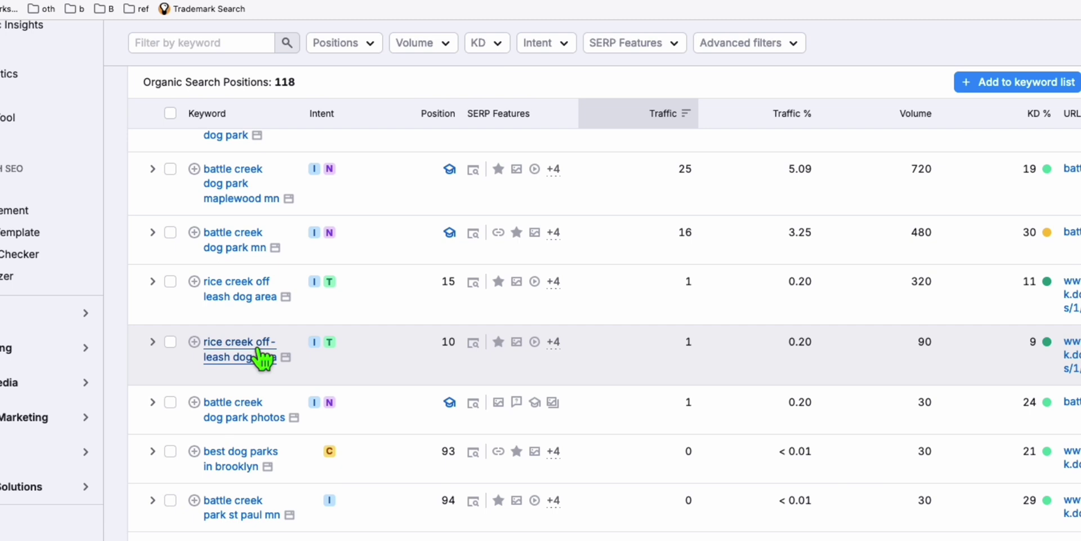
scroll(256, 264, down, 4)
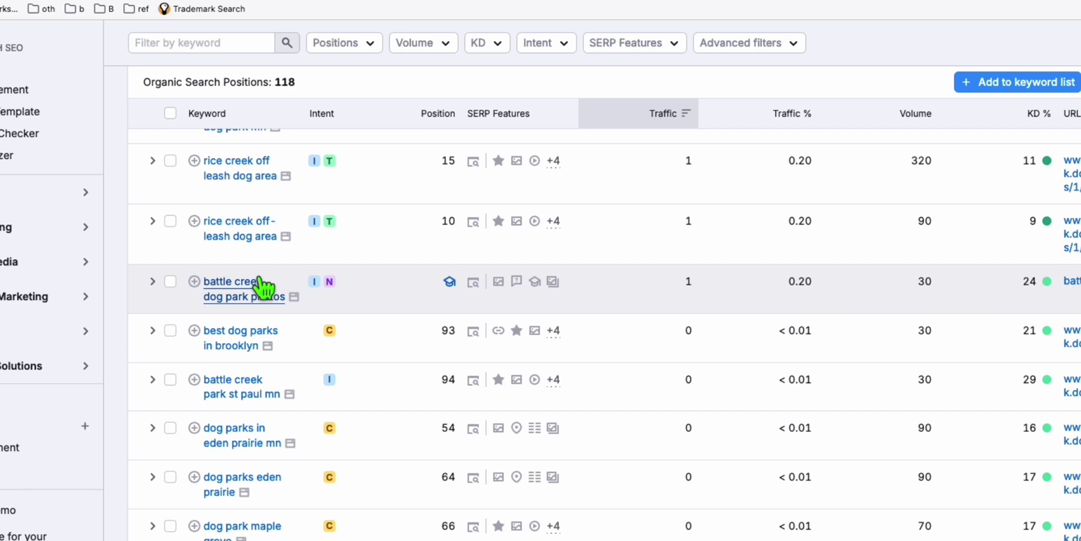
scroll(253, 298, down, 1)
scroll(253, 246, up, 10)
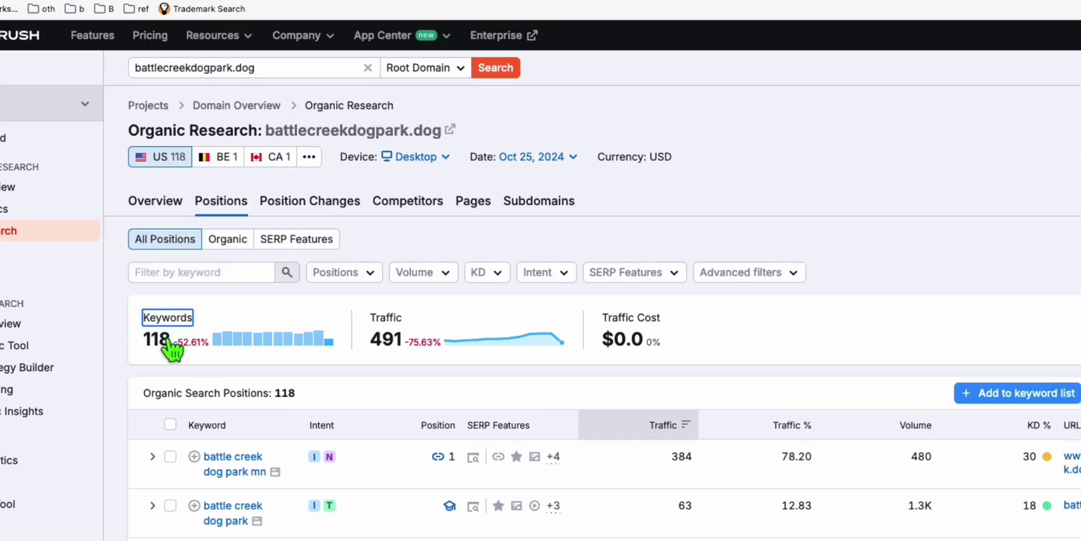
Scroll down the battlecreekdogpark.dog keyword list in Semrush.
scroll(488, 244, down, 3)
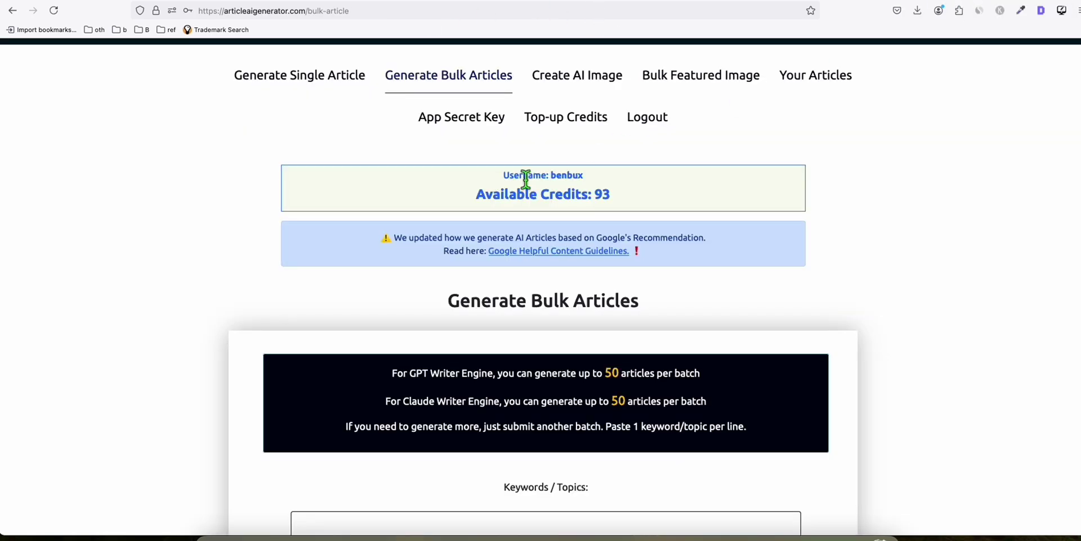
scroll(525, 179, up, 3)
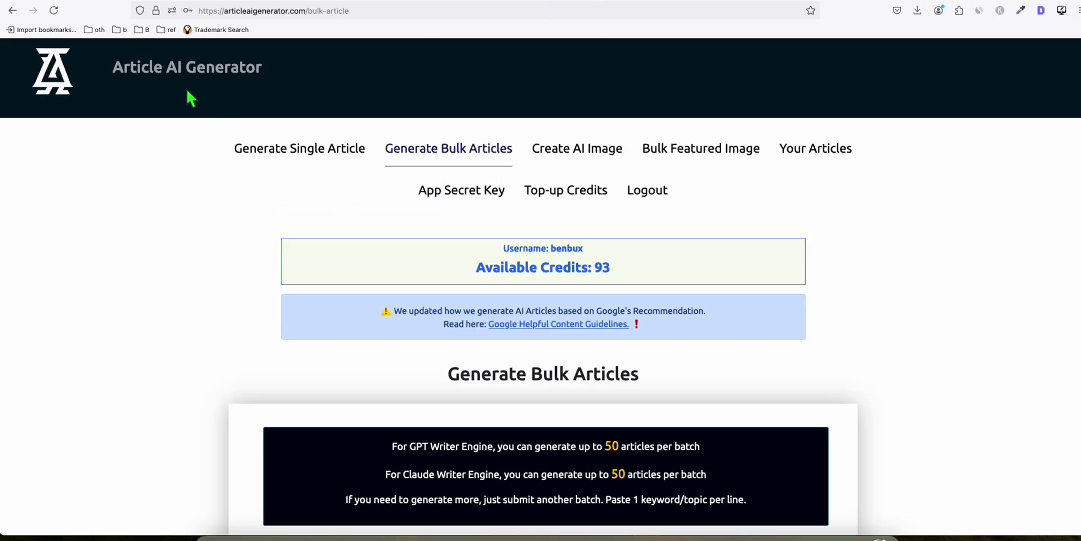
drag(120, 67, 254, 90)
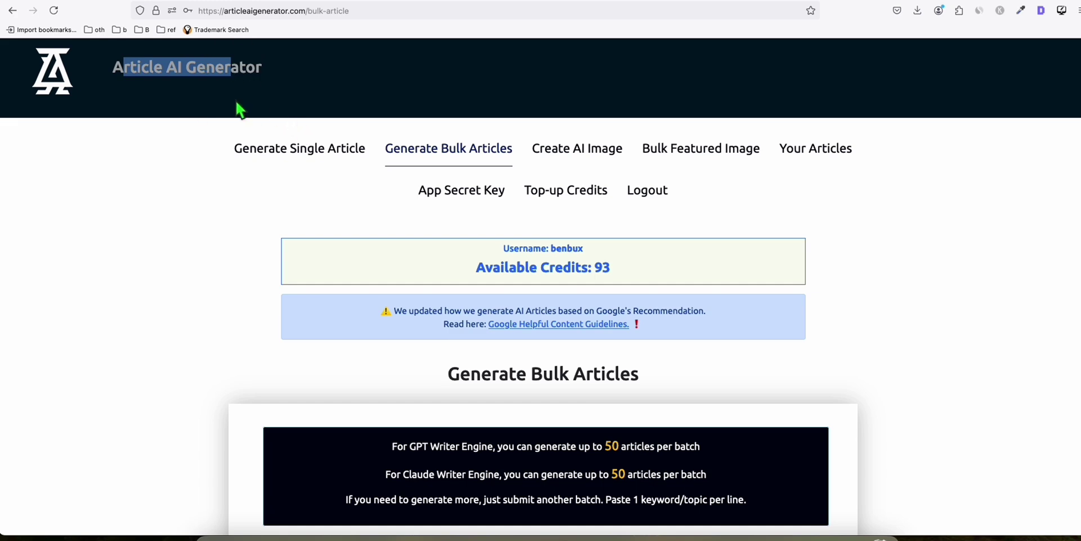
scroll(387, 234, down, 20)
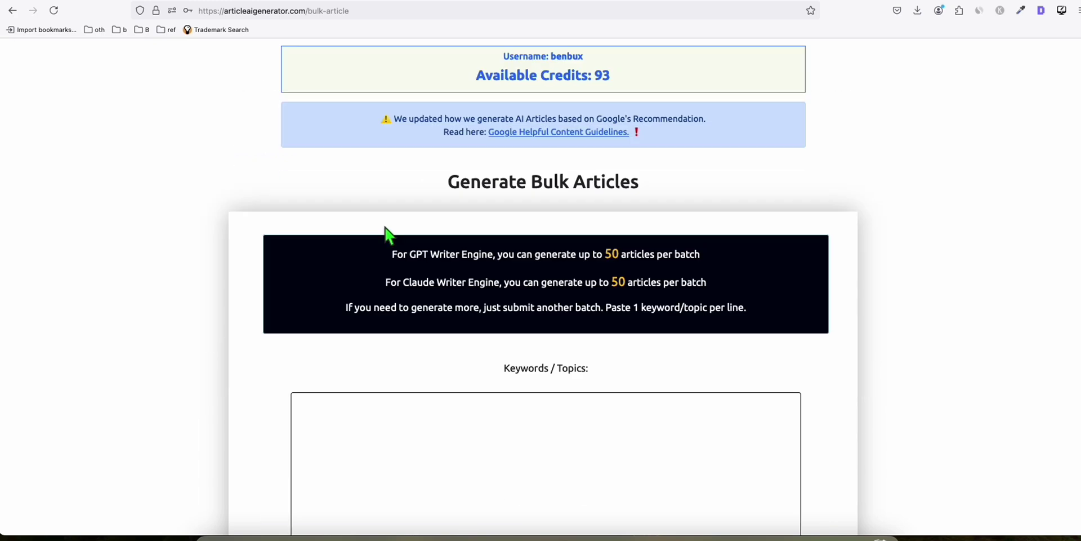
scroll(393, 243, down, 1)
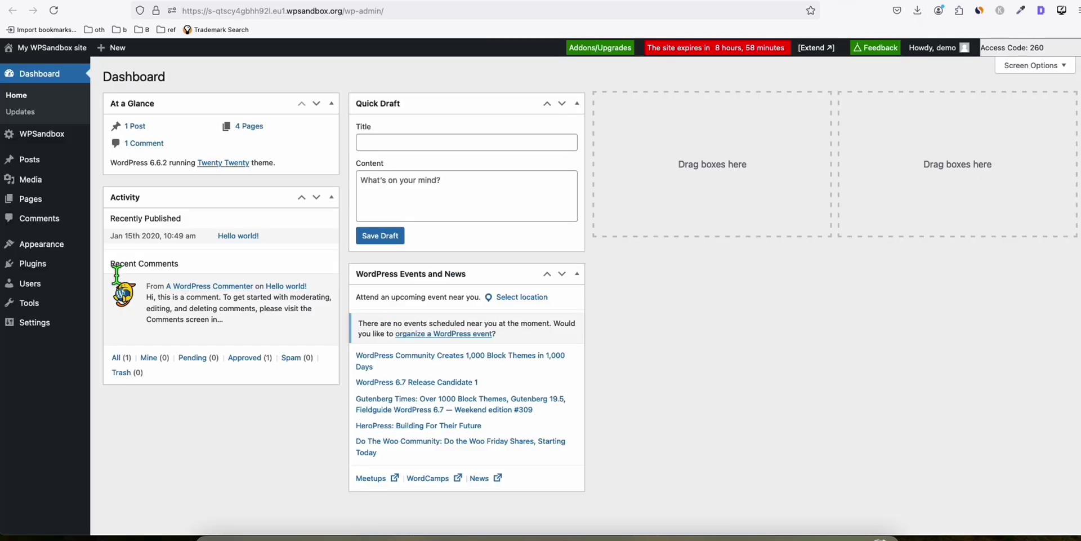
Upload Basic-Auth-master.zip, then install and activate the JSON Basic Authentication plugin.
mouse_move(31, 265)
click(112, 283)
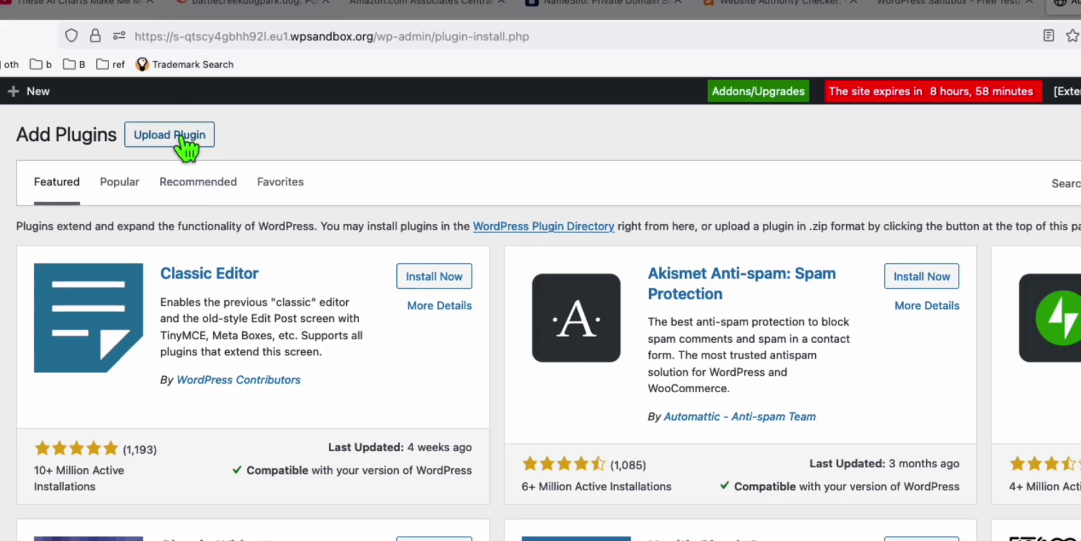
click(181, 138)
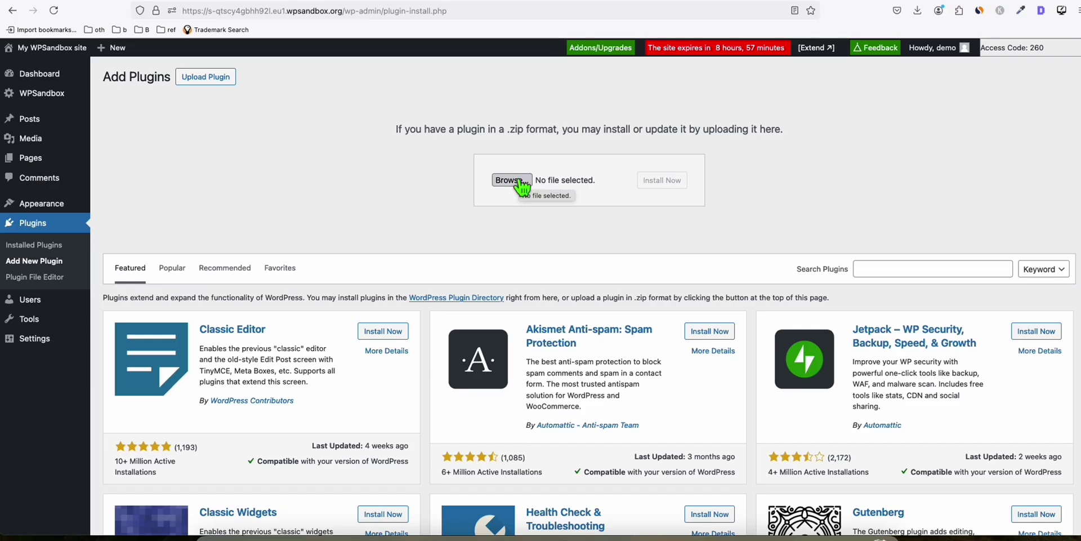
click(511, 181)
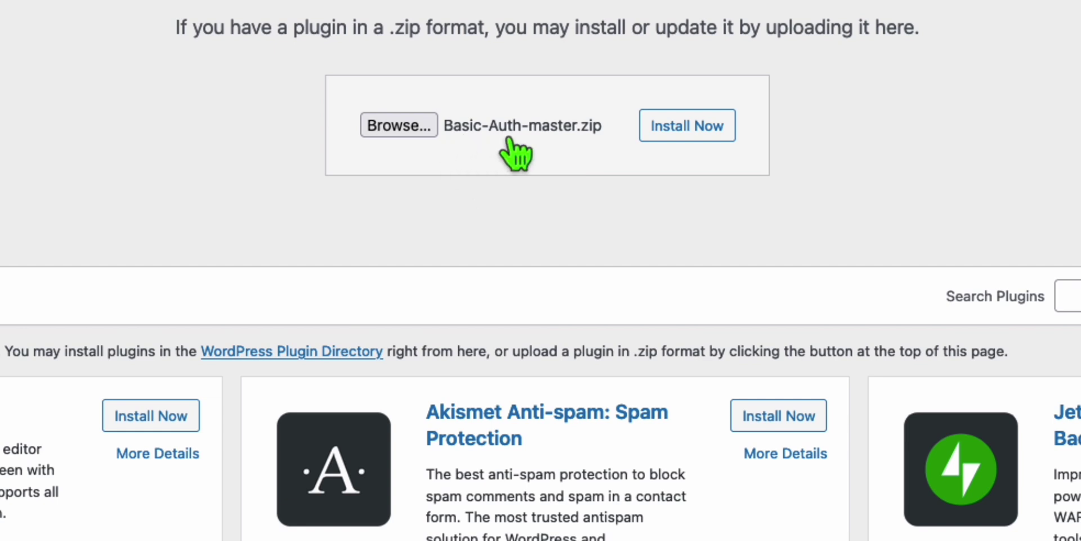
click(697, 132)
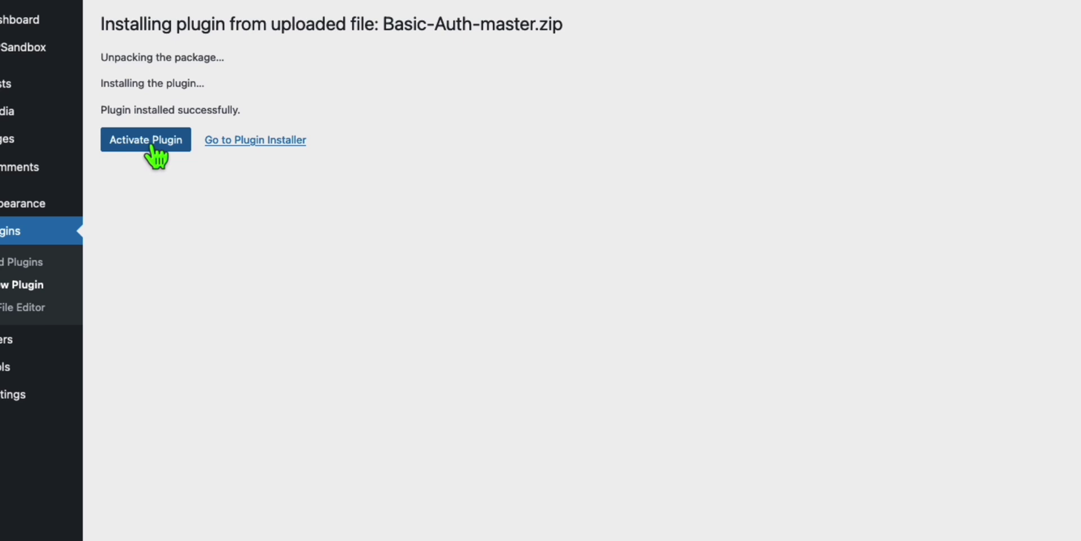
click(151, 146)
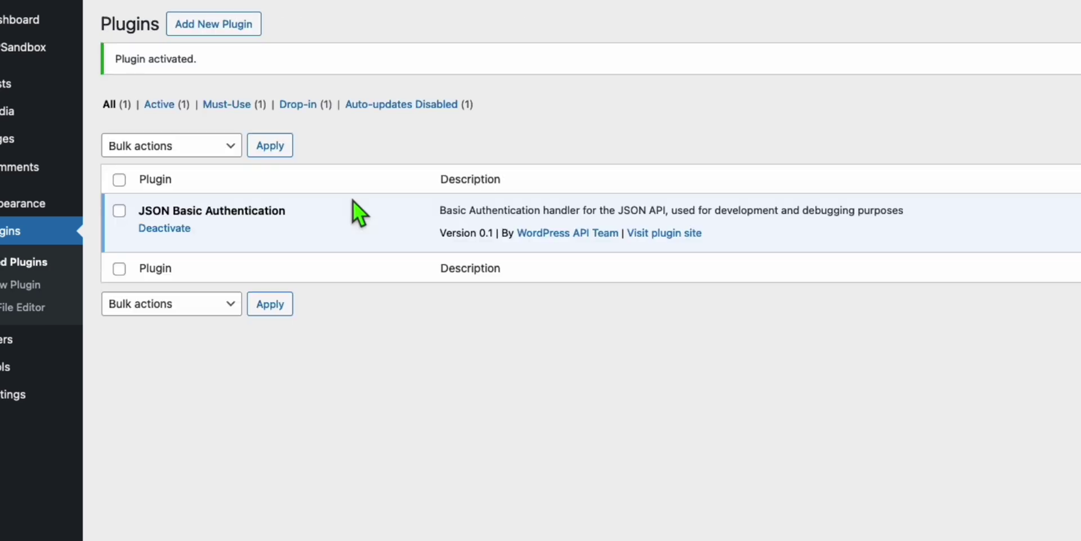
triple_click(177, 214)
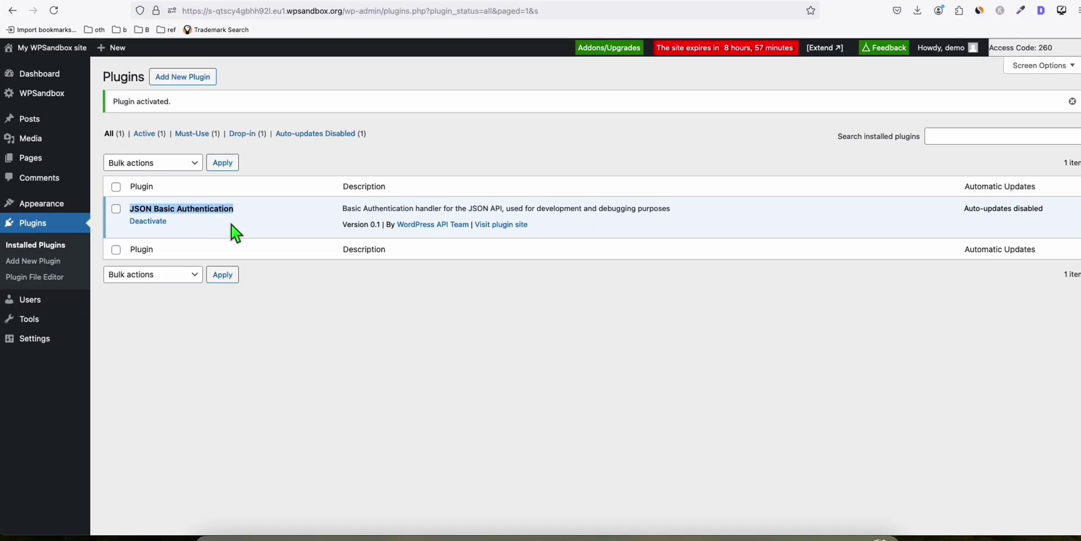
Move the sample 'Hello world!' post to the Trash.
click(238, 228)
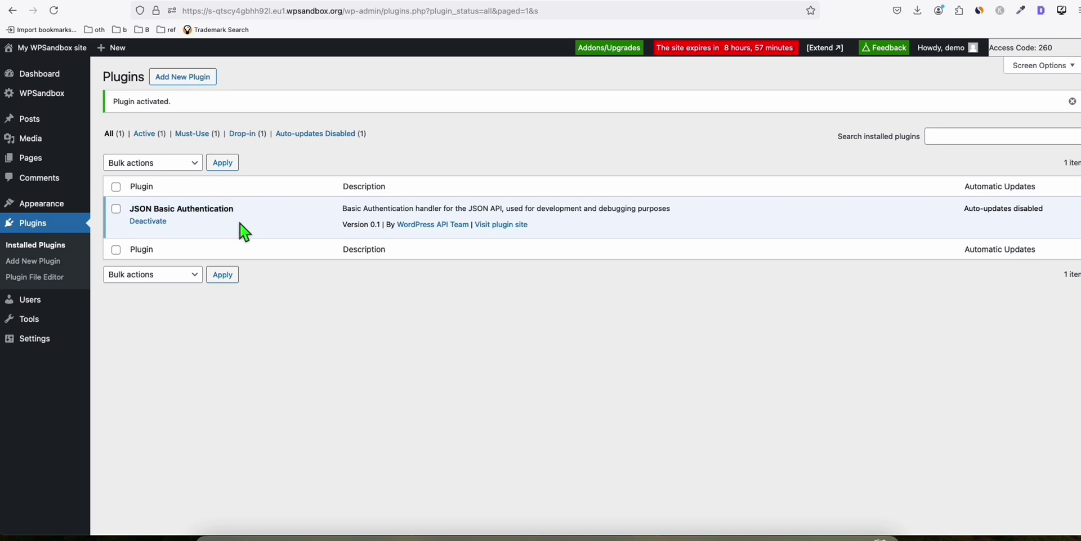
click(33, 128)
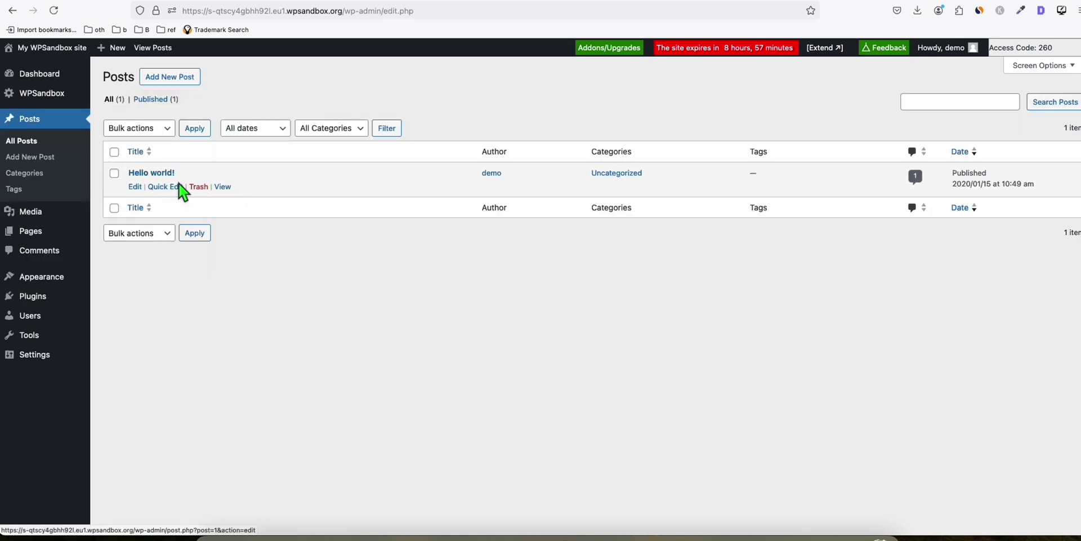
click(198, 187)
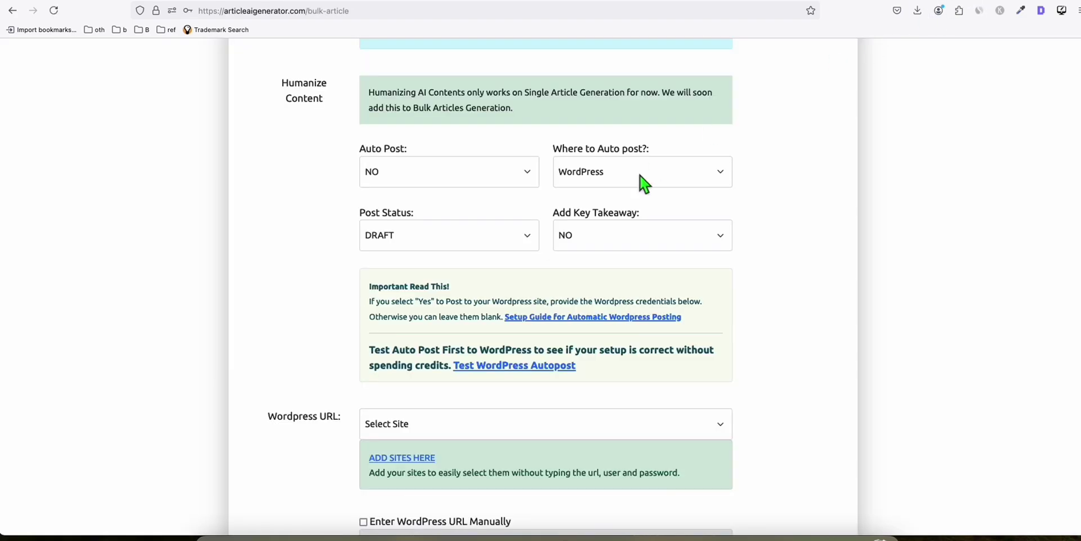
scroll(563, 225, up, 8)
scroll(532, 240, up, 10)
scroll(529, 246, down, 3)
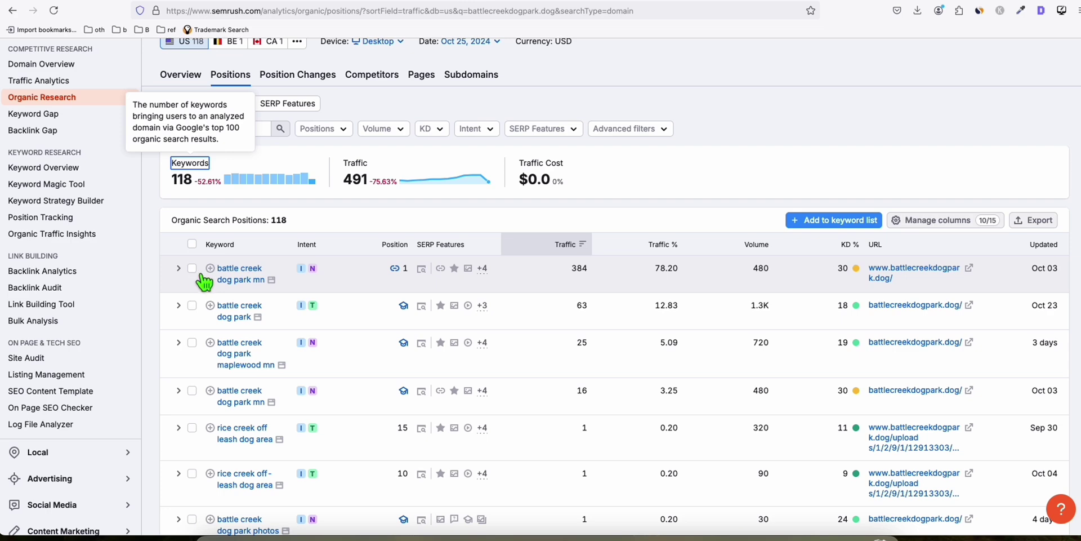
Enlarge the text note and copy its three Battle Creek dog-park keywords.
key(super+Tab)
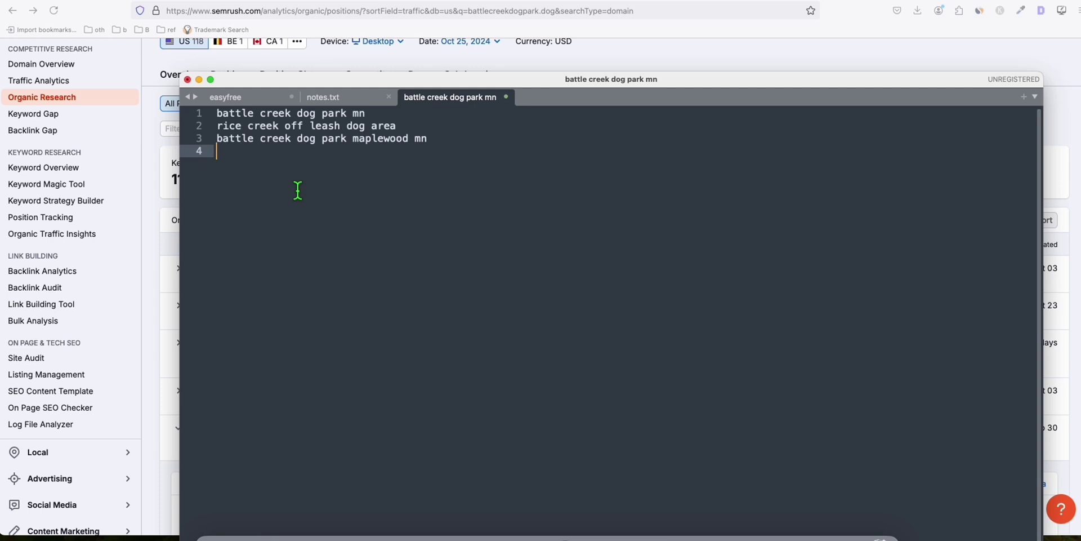
key(super+equal)
key(super+equal)
key(super+equal)
key(super+equal)
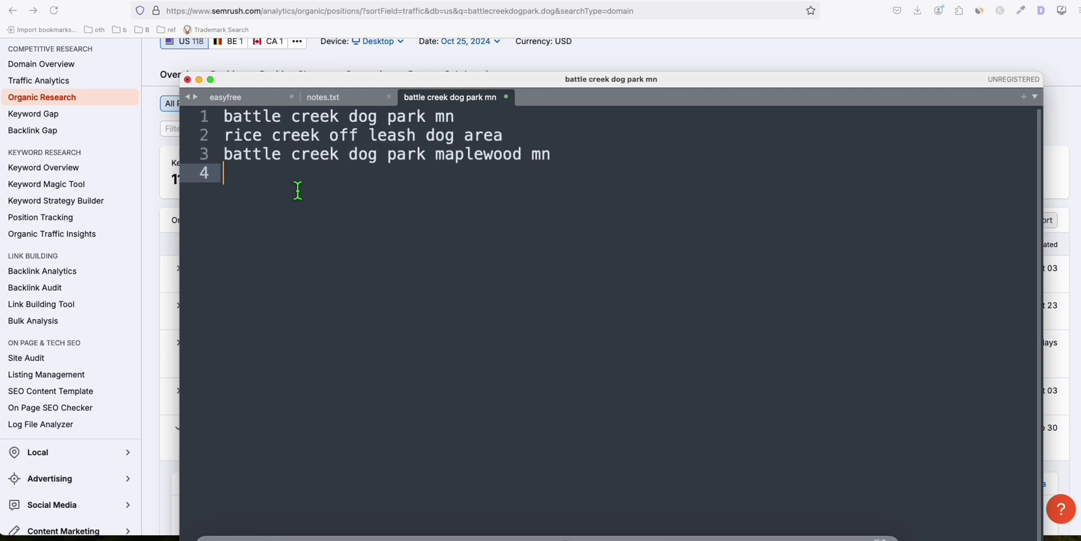
drag(471, 163, 219, 120)
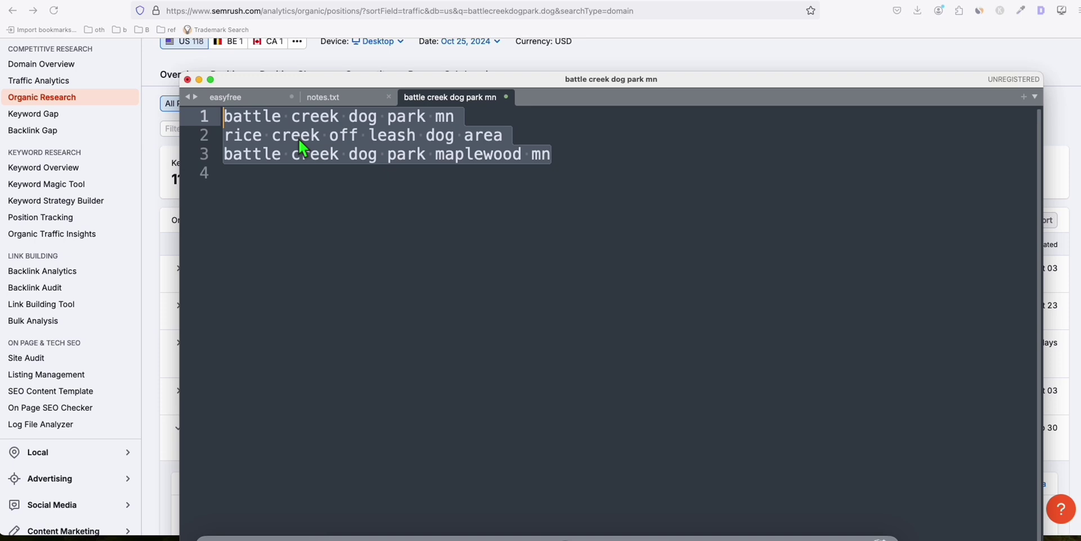
key(super+Tab)
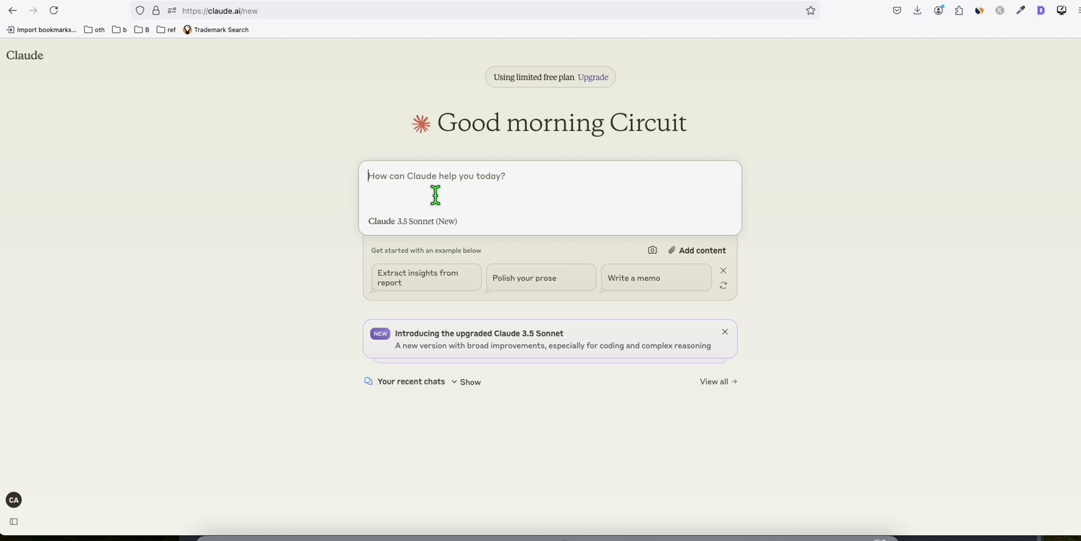
Send Claude the catchy-title prompt and select the '4 Seasons of Fun' title.
text(Can you create catchy article titles including these keywords:  battle creek dog park mn rice creek off leash dog area battle creek dog park maplewood mn)
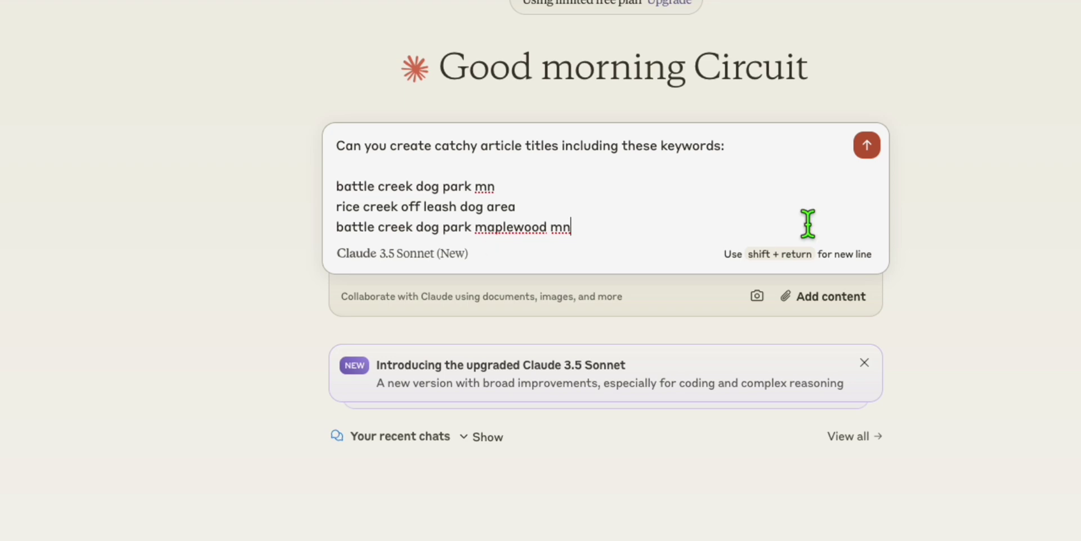
click(867, 145)
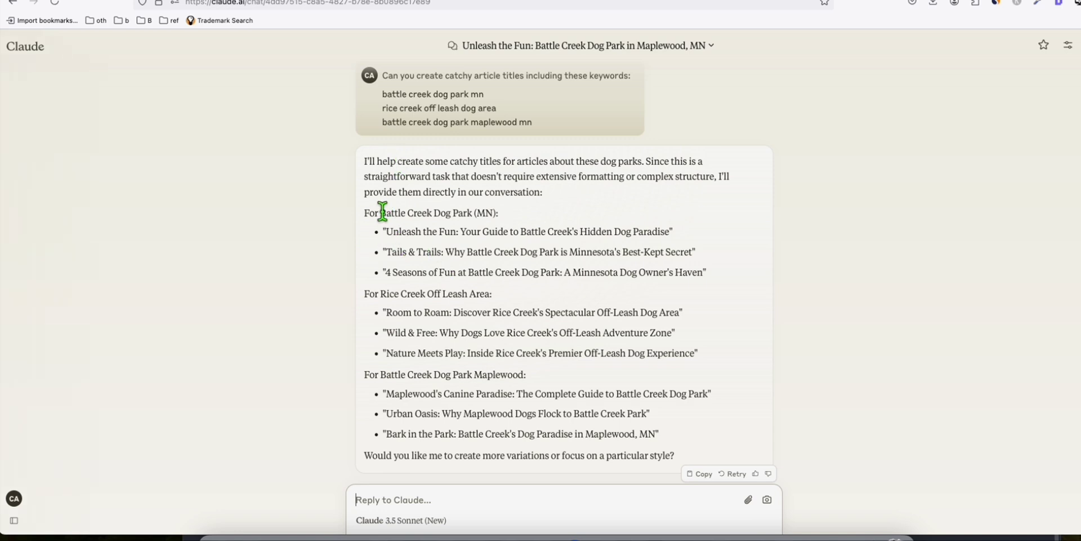
drag(380, 212, 477, 212)
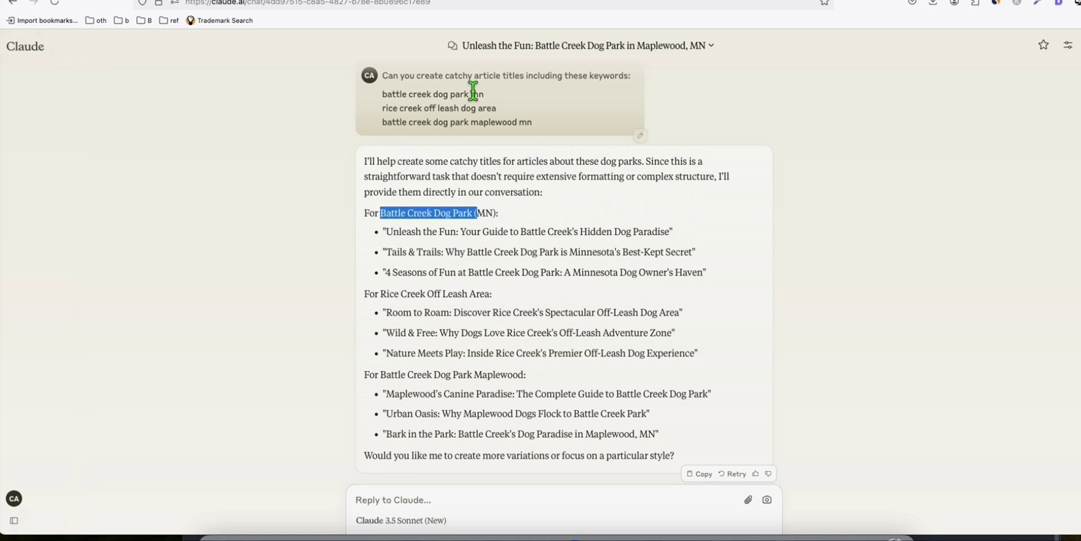
click(387, 232)
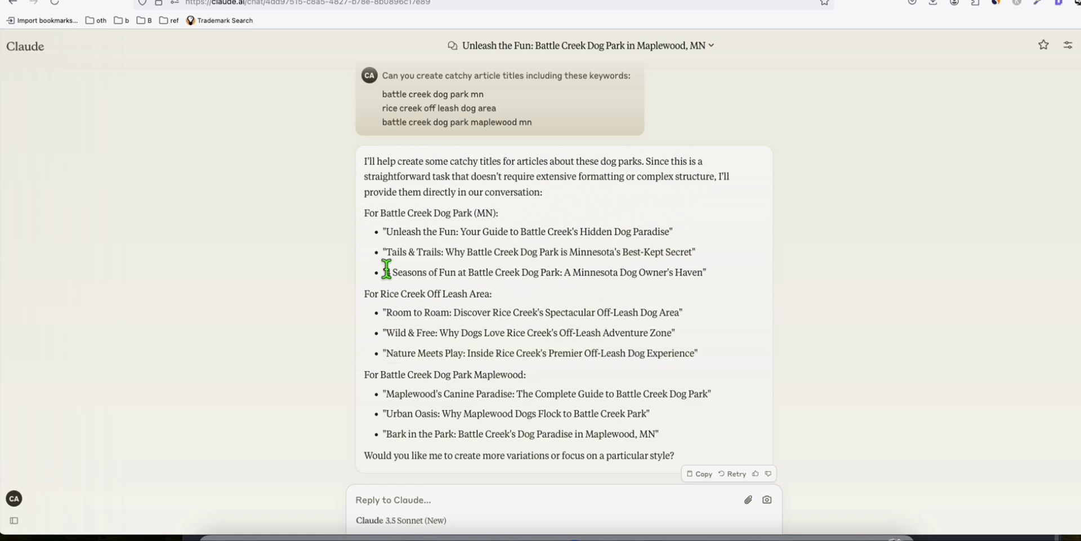
drag(387, 269, 526, 270)
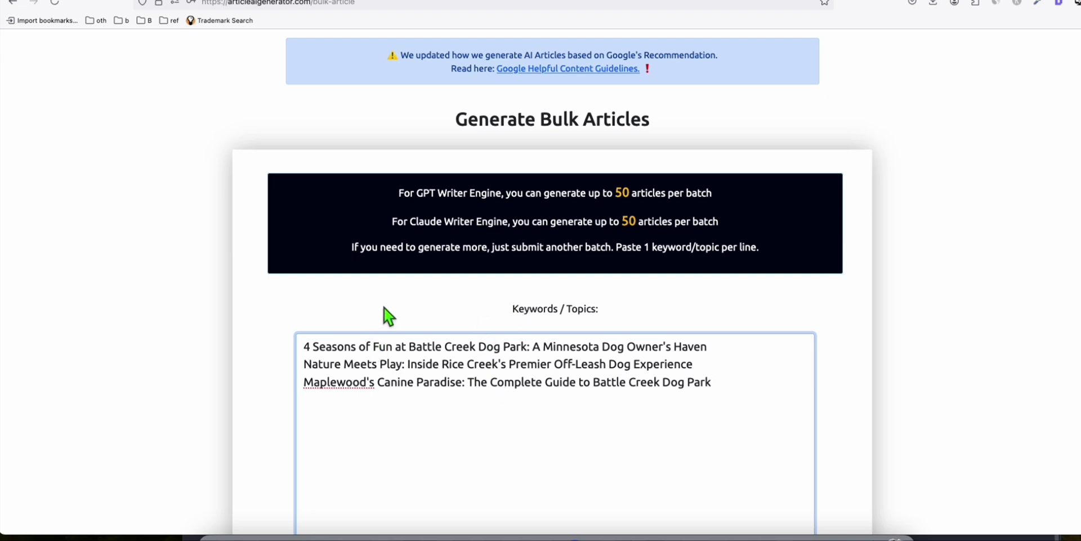
Set the Article Type to Informational.
scroll(382, 314, up, 5)
scroll(321, 142, down, 10)
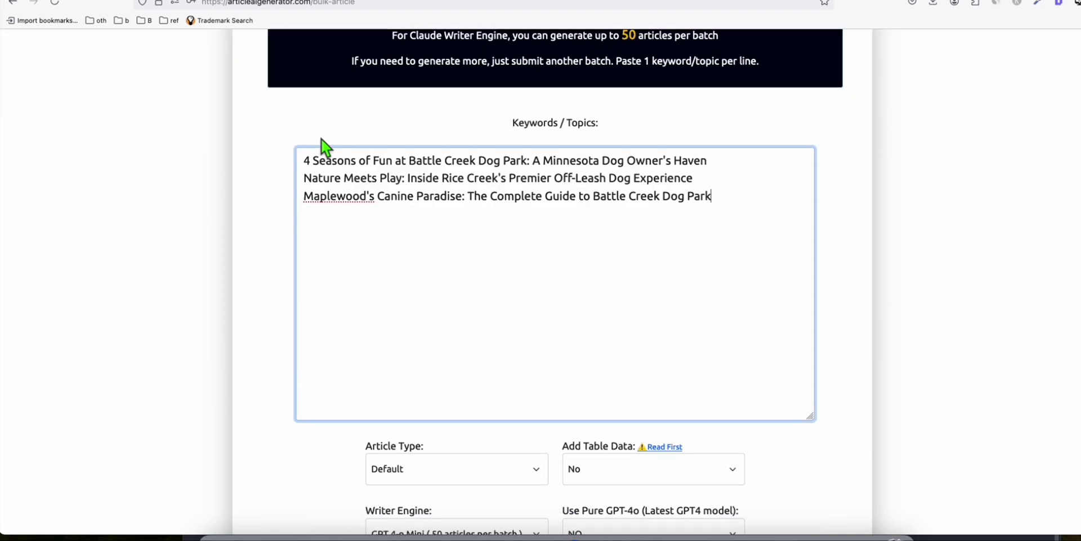
click(420, 283)
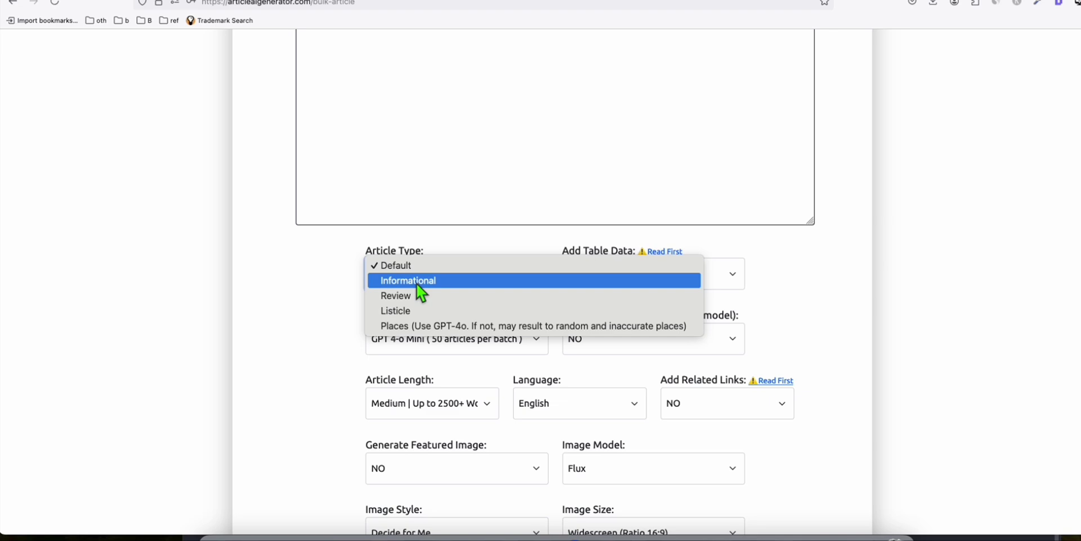
click(417, 282)
Set length to Short (up to 1000+ words), enable featured images, and choose Realistic Vision.
scroll(325, 285, up, 7)
scroll(329, 288, down, 5)
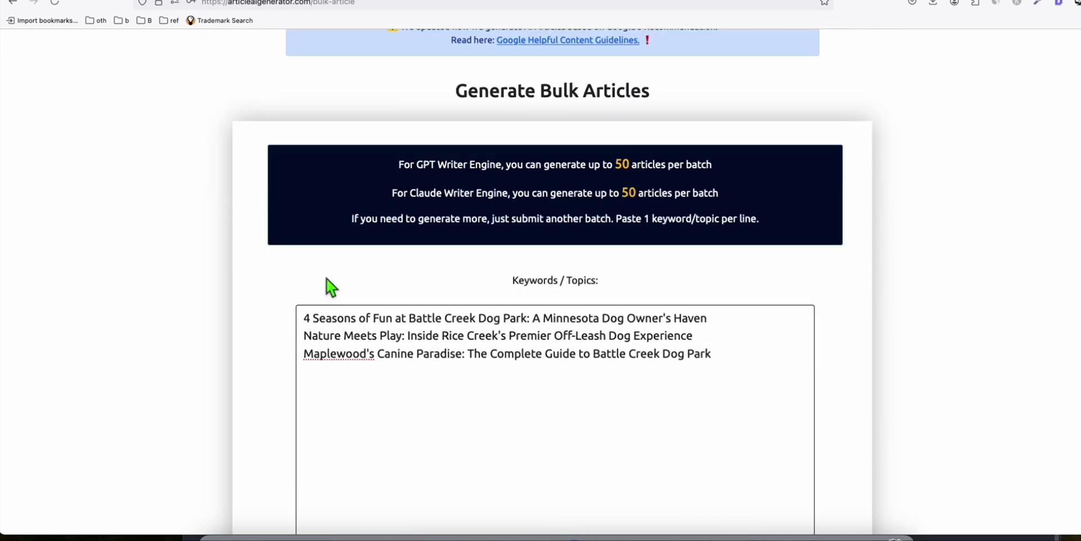
scroll(330, 282, down, 4)
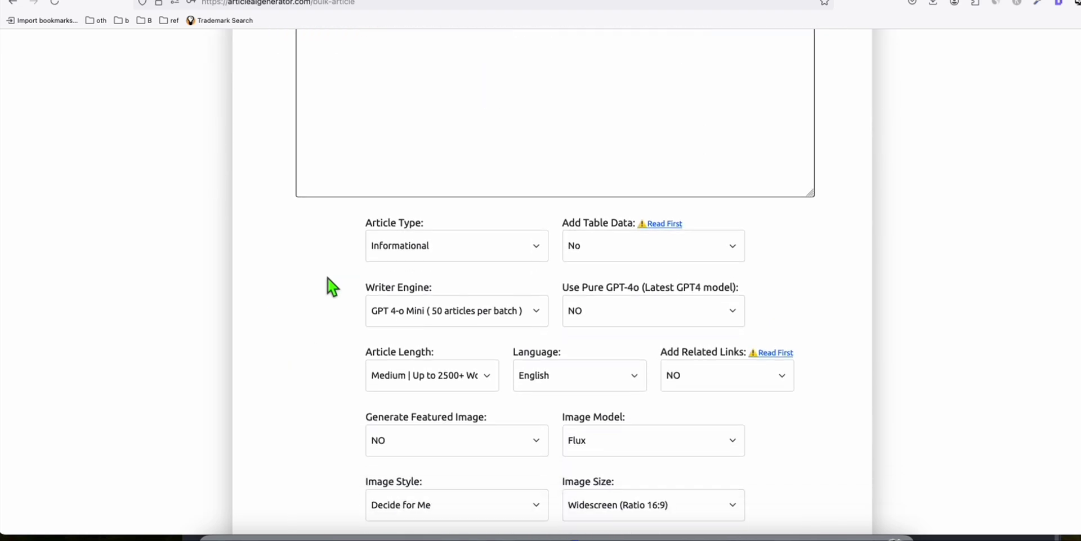
scroll(459, 299, down, 3)
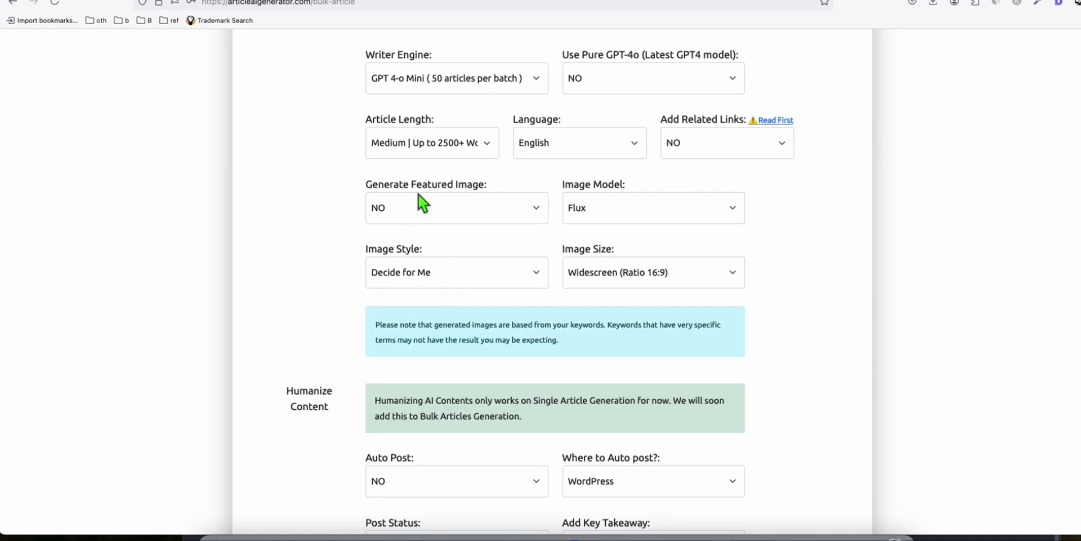
click(433, 143)
click(417, 120)
click(463, 155)
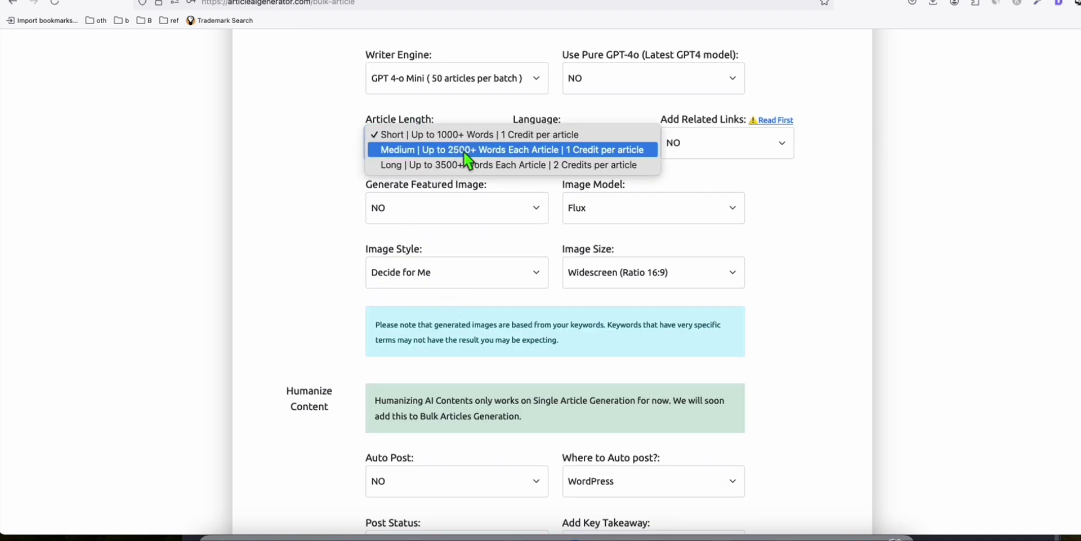
click(448, 140)
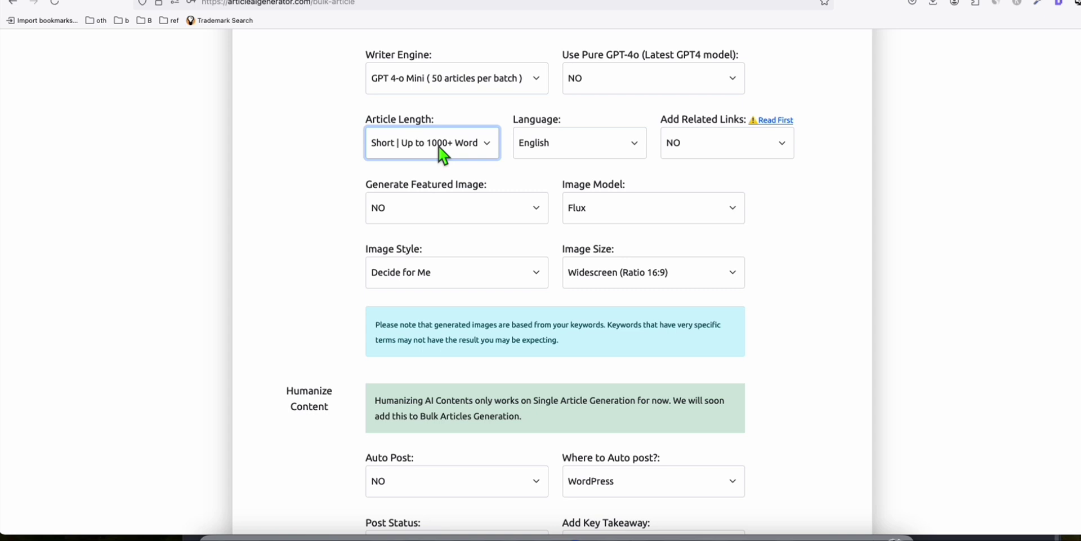
click(427, 208)
click(419, 215)
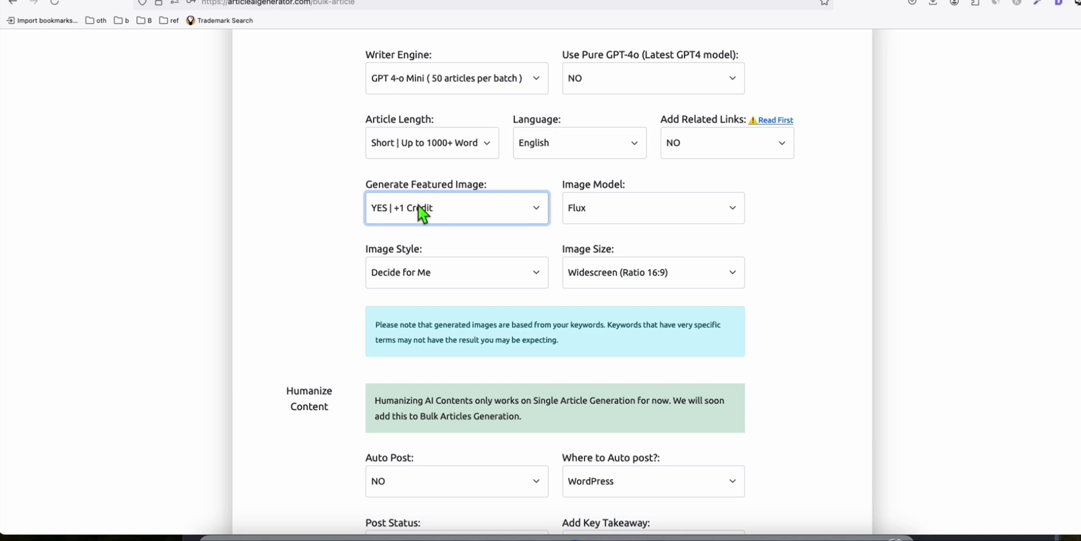
click(616, 207)
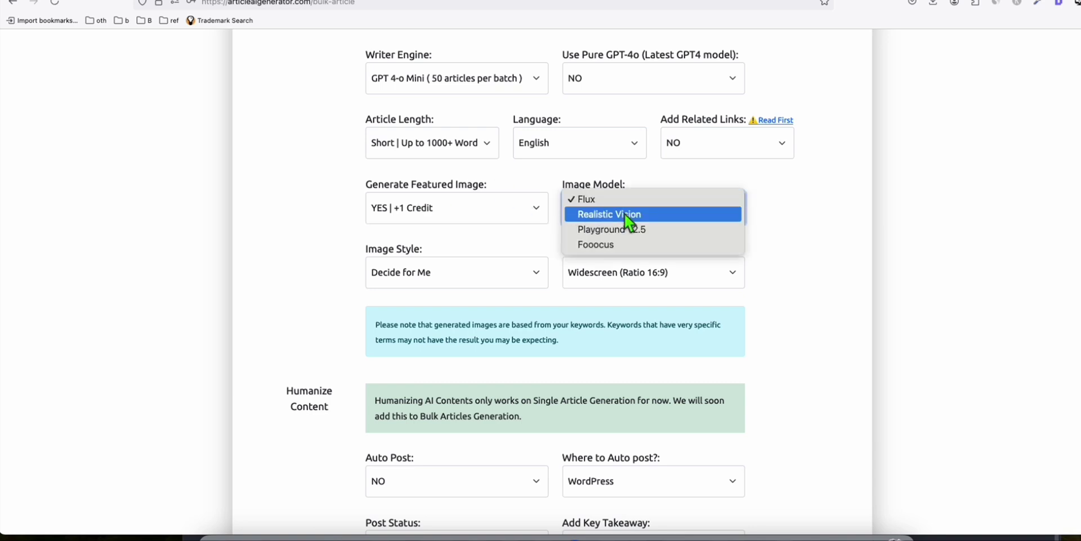
click(624, 214)
Turn Auto Post on with PUBLISHED status, targeting the wpsandbox.org WordPress site.
scroll(535, 282, down, 5)
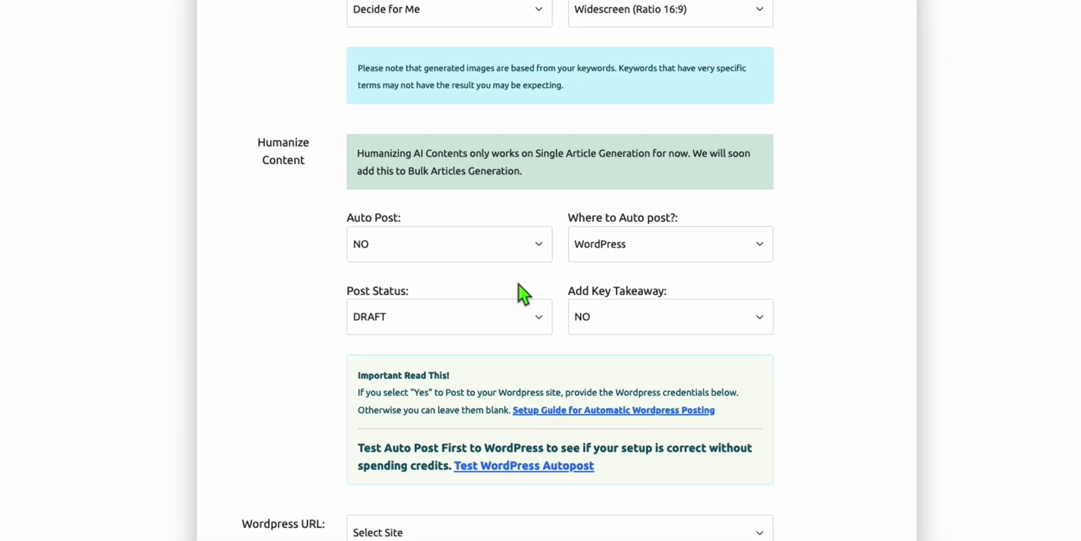
click(451, 247)
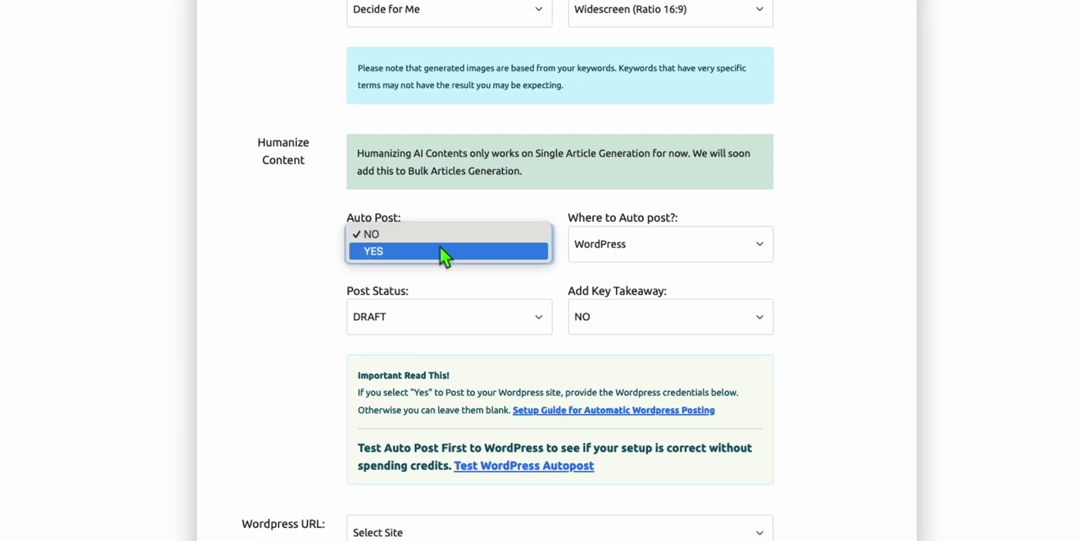
click(440, 248)
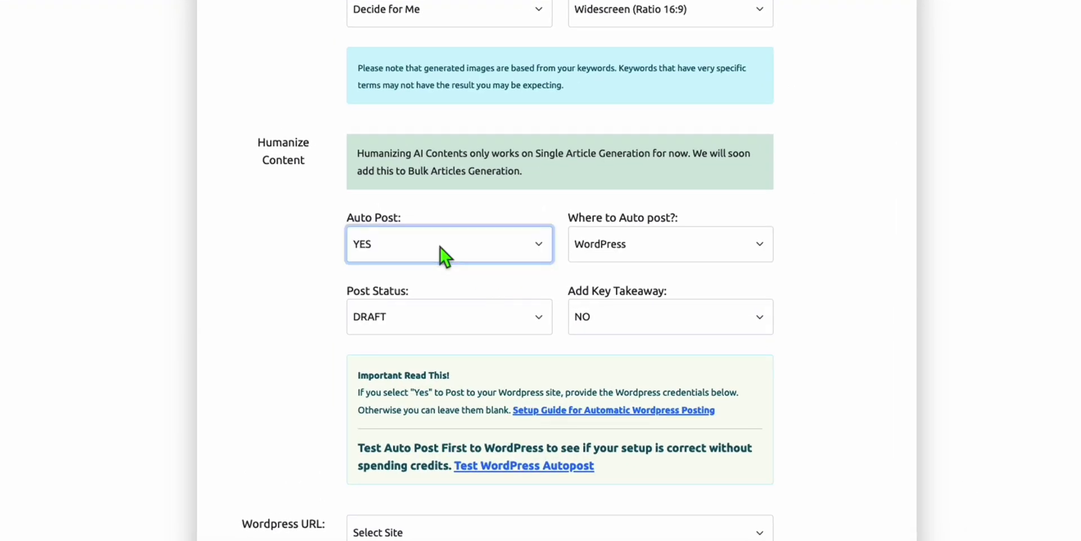
click(417, 319)
click(418, 329)
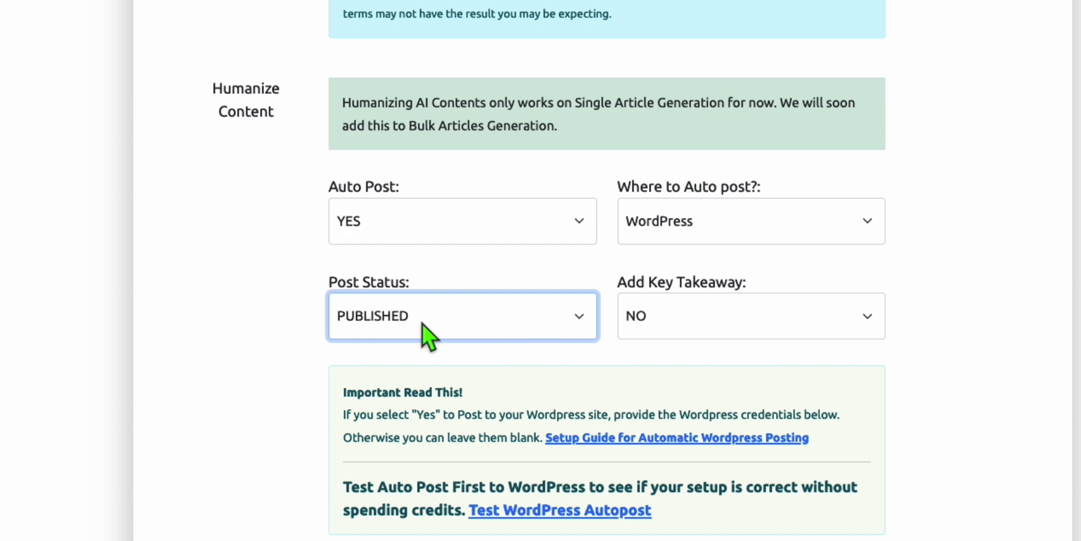
scroll(473, 329, up, 10)
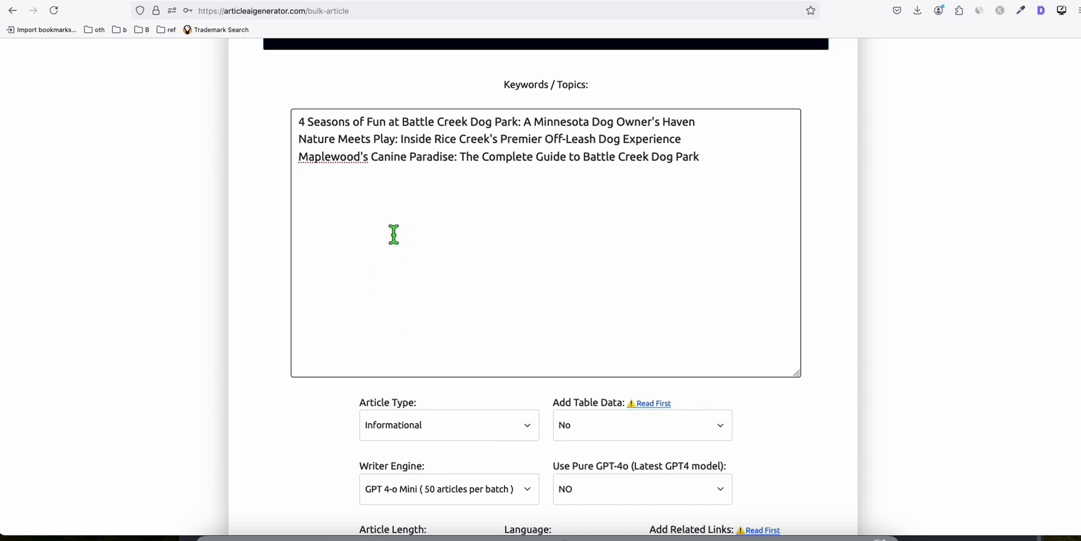
scroll(422, 269, down, 15)
click(409, 274)
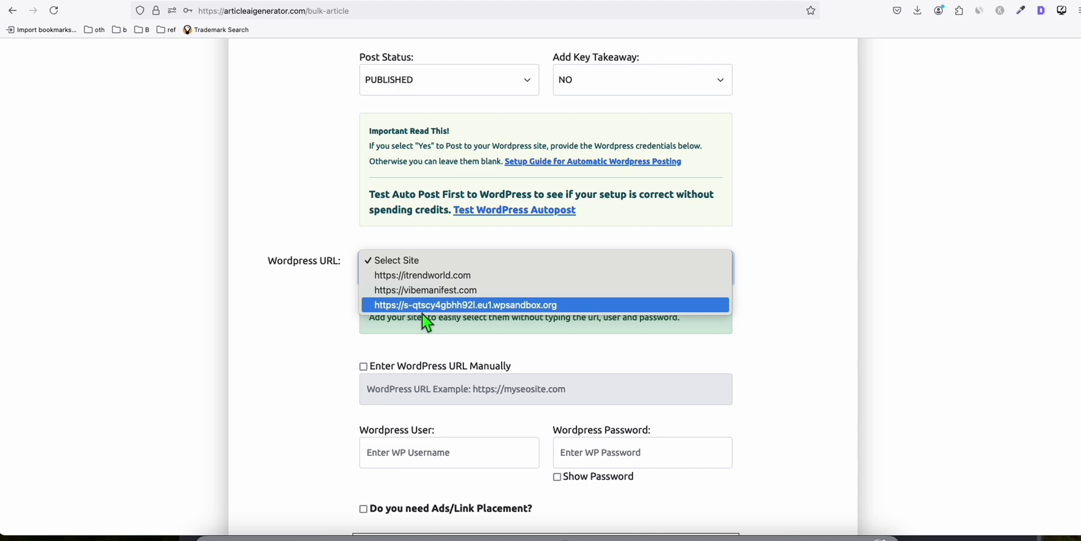
click(420, 304)
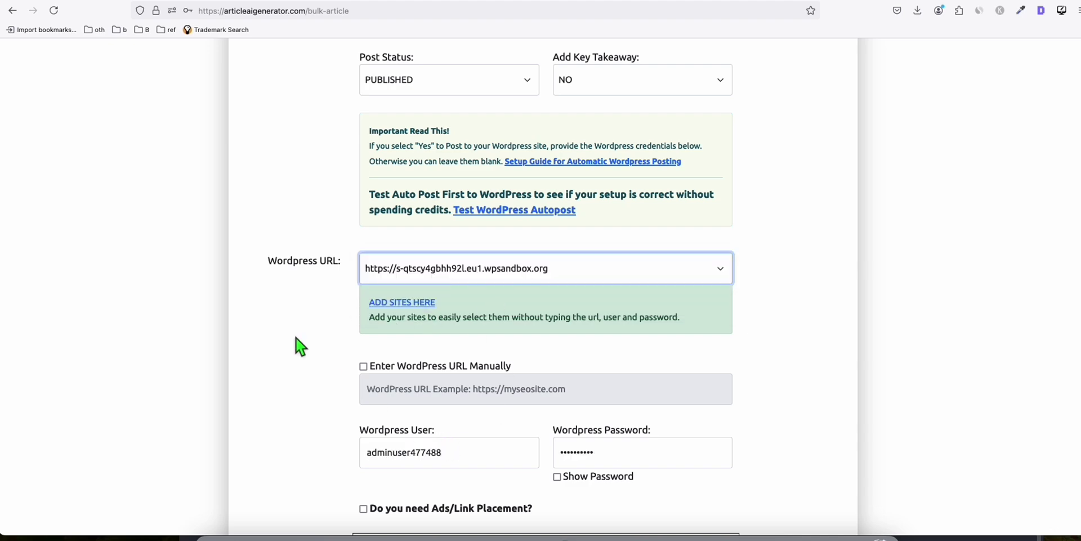
scroll(304, 346, down, 3)
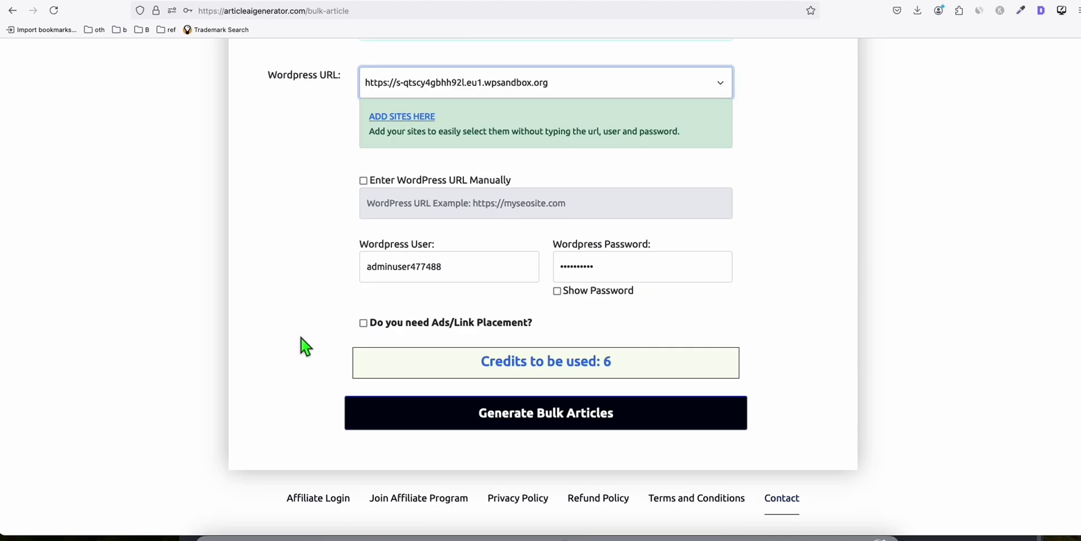
Generate the three bulk articles and move to the WordPress posts list.
click(519, 422)
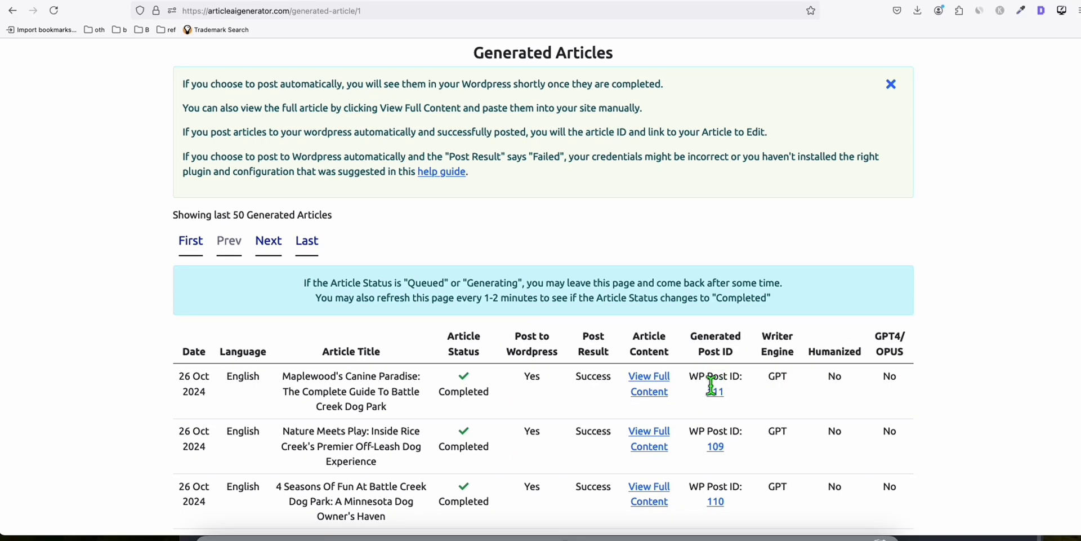
key(ctrl+Tab)
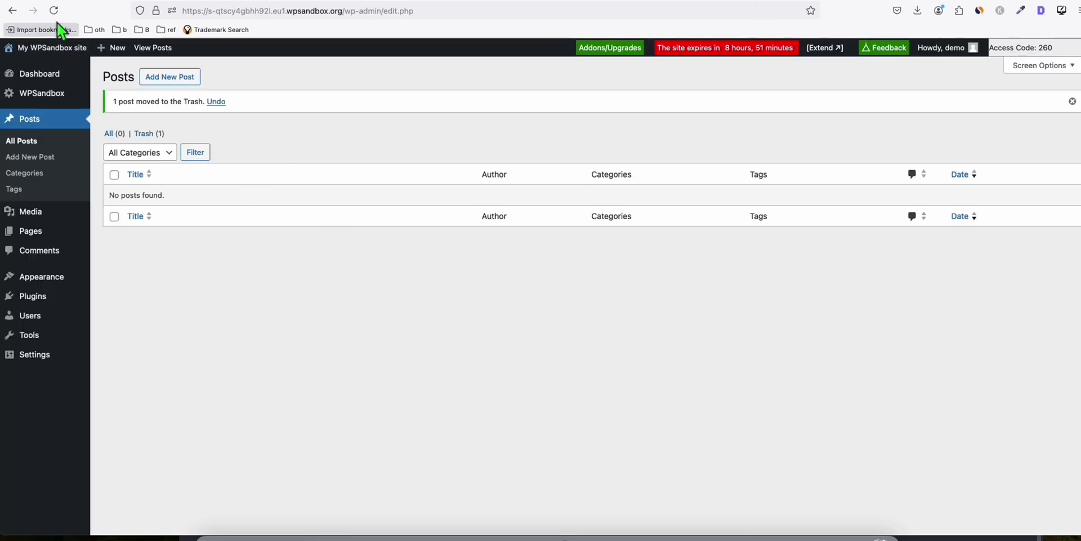
Reload All Posts to show the three dog-park articles dated 2024/10/26.
click(28, 125)
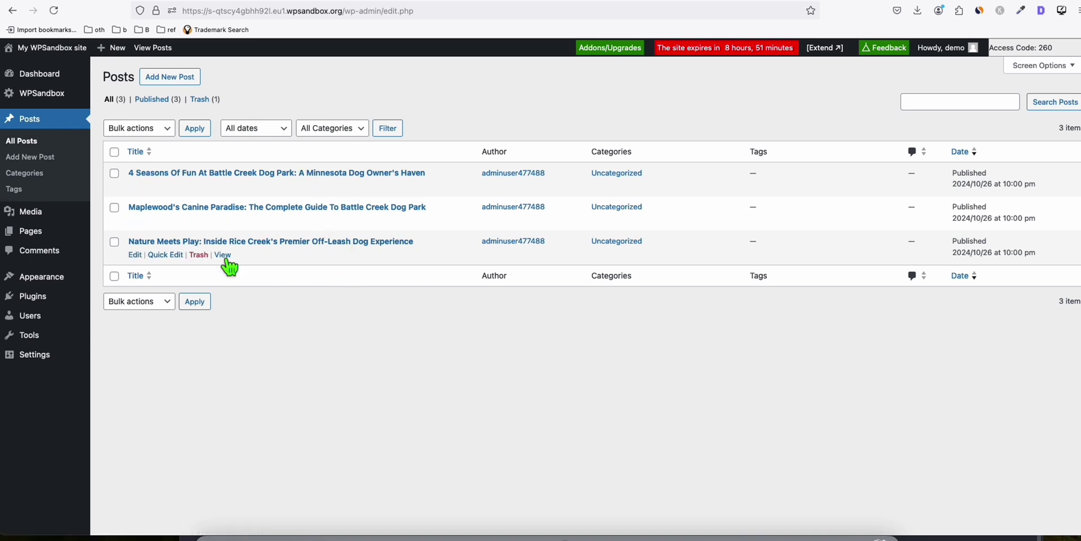
View the live 'Nature Meets Play' Rice Creek post and read down to its Conclusion and next-post link.
click(223, 255)
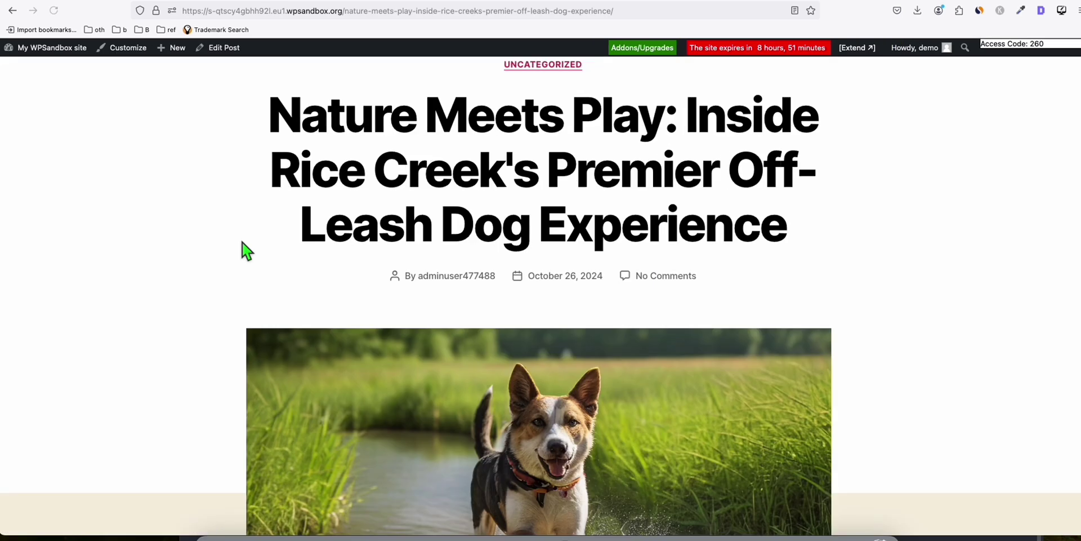
scroll(222, 245, down, 2)
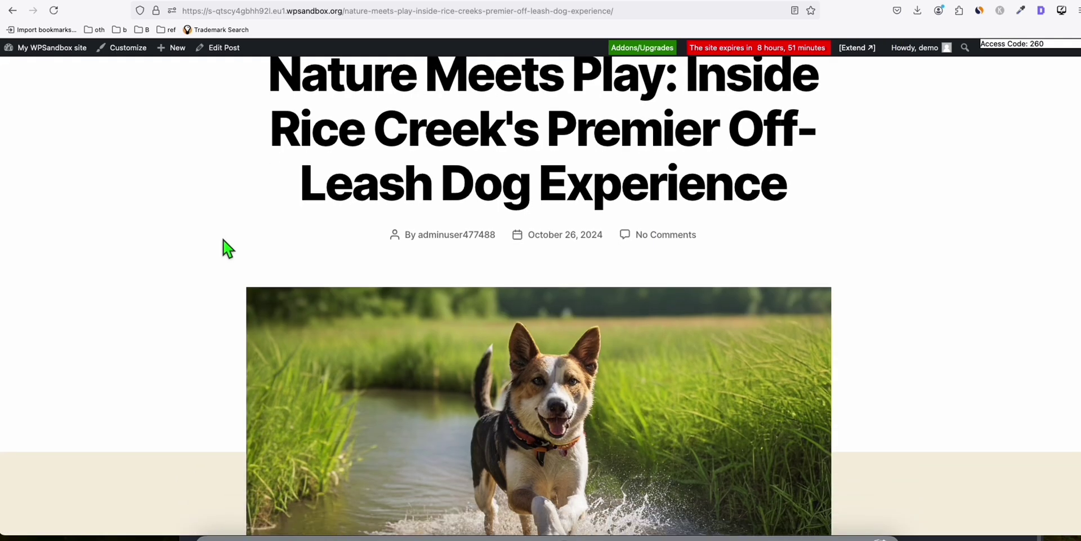
scroll(228, 248, down, 3)
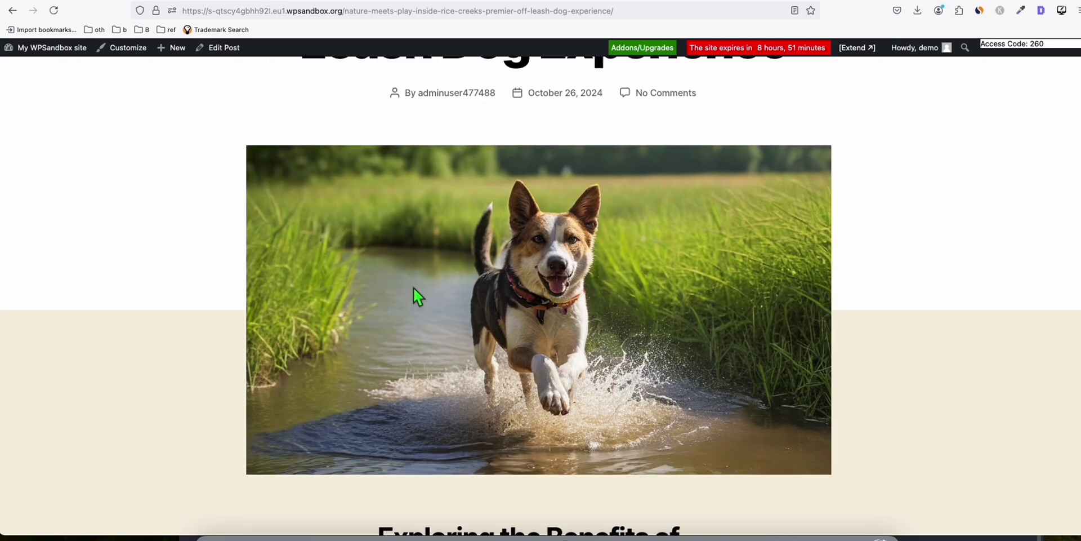
scroll(443, 287, down, 2)
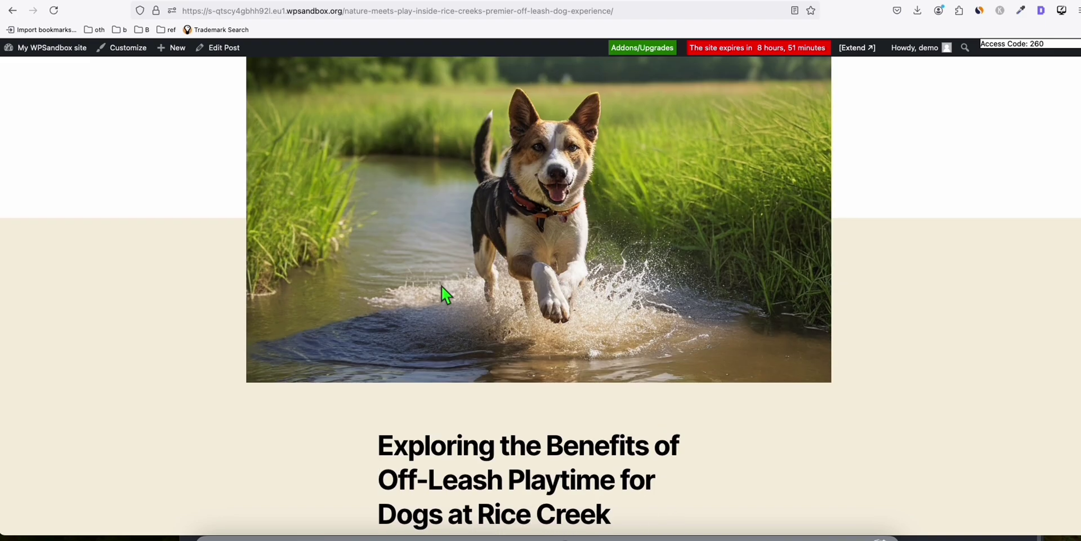
scroll(436, 288, down, 5)
scroll(388, 277, down, 3)
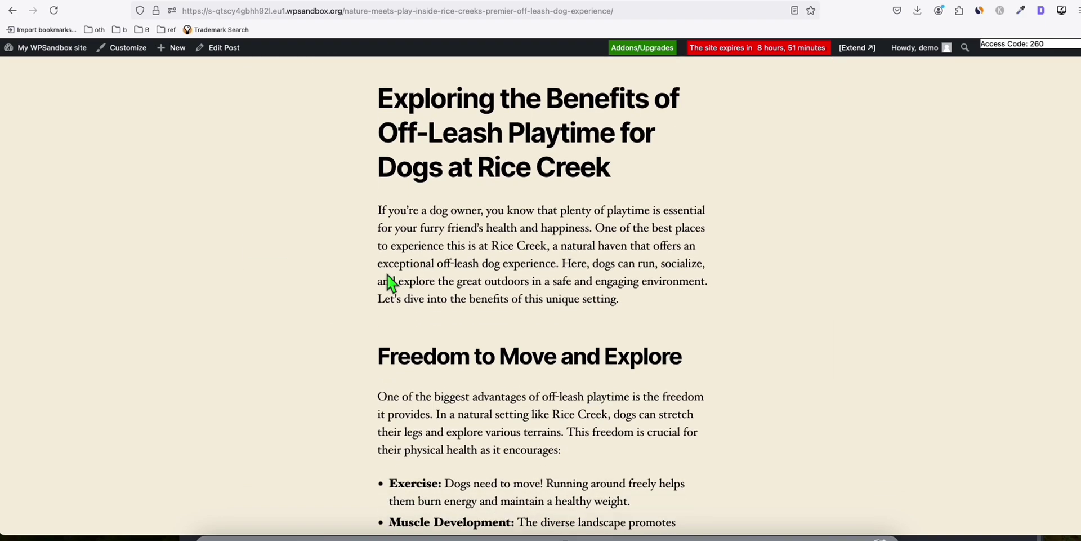
scroll(379, 270, down, 5)
scroll(386, 279, down, 12)
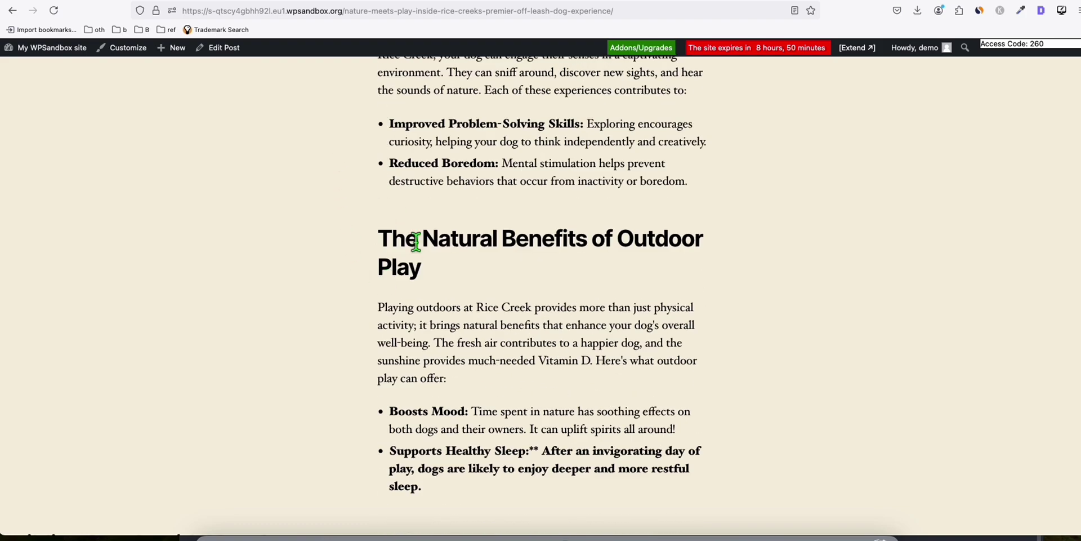
scroll(415, 241, down, 8)
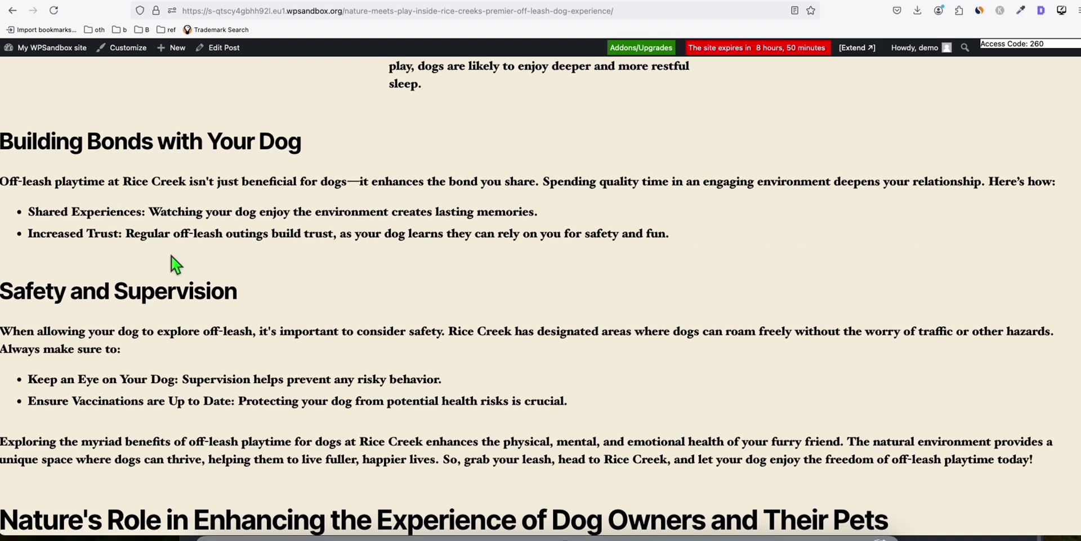
scroll(169, 248, down, 8)
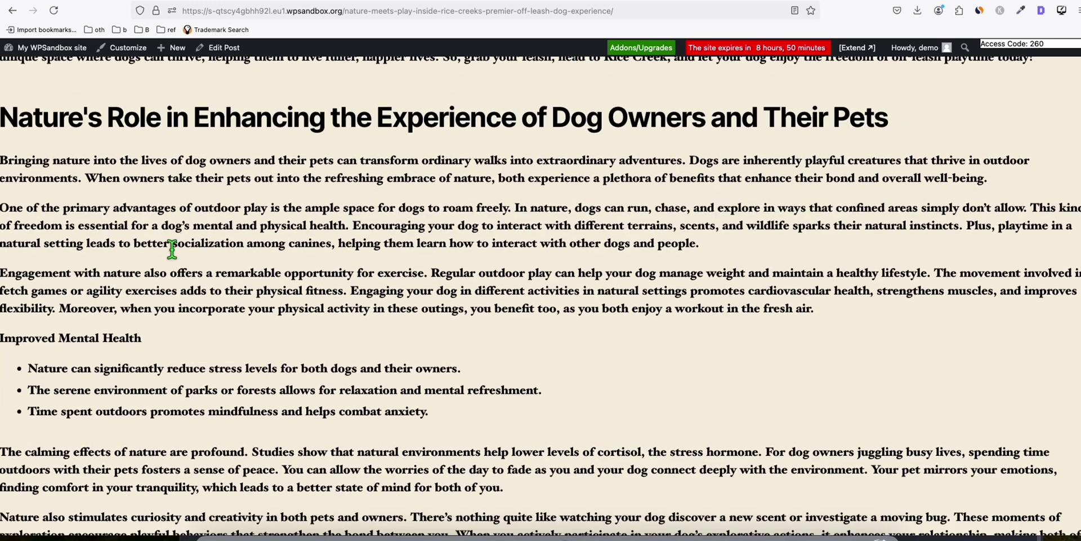
scroll(172, 248, down, 1)
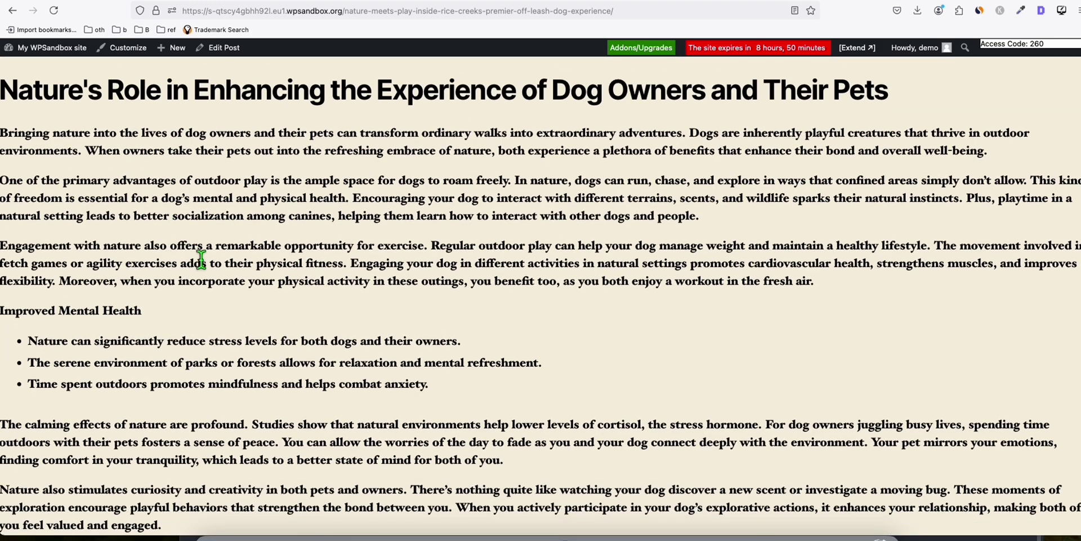
scroll(202, 260, down, 9)
scroll(204, 261, down, 8)
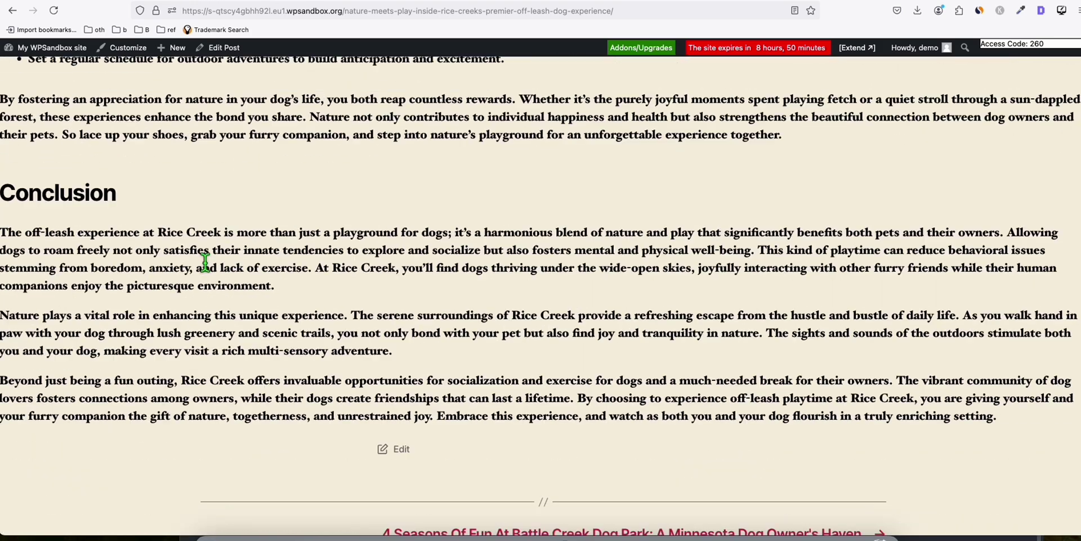
scroll(505, 260, down, 3)
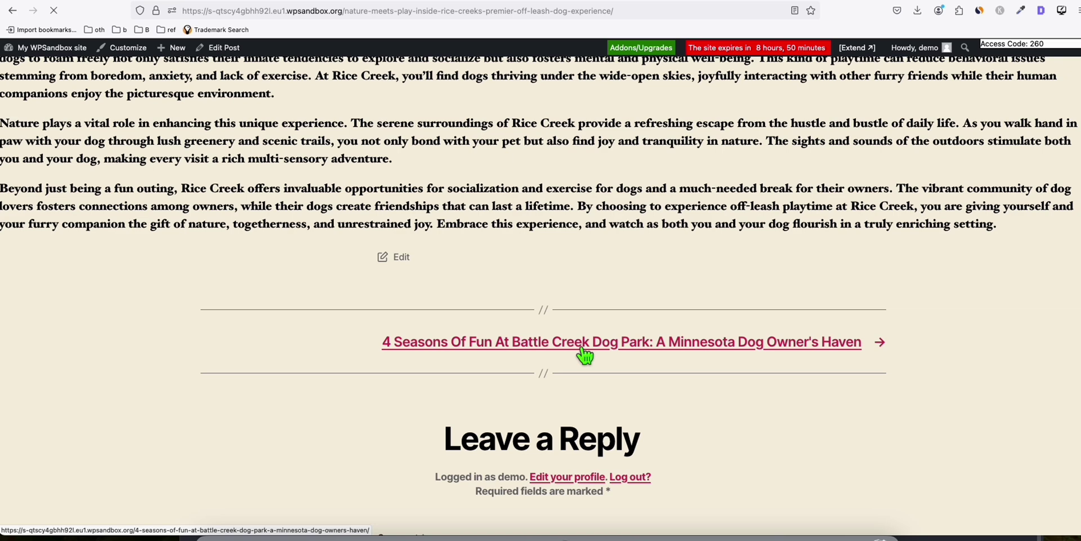
Read through the 4 Seasons Of Fun At Battle Creek Dog Park post, then return to the NameSilo dog-domain listing.
scroll(572, 254, down, 5)
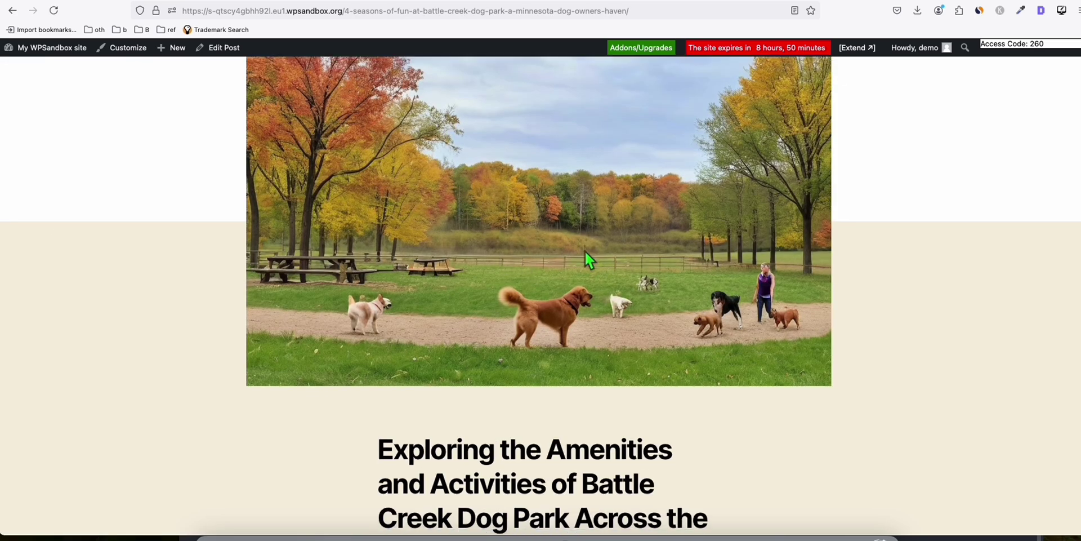
scroll(572, 258, down, 7)
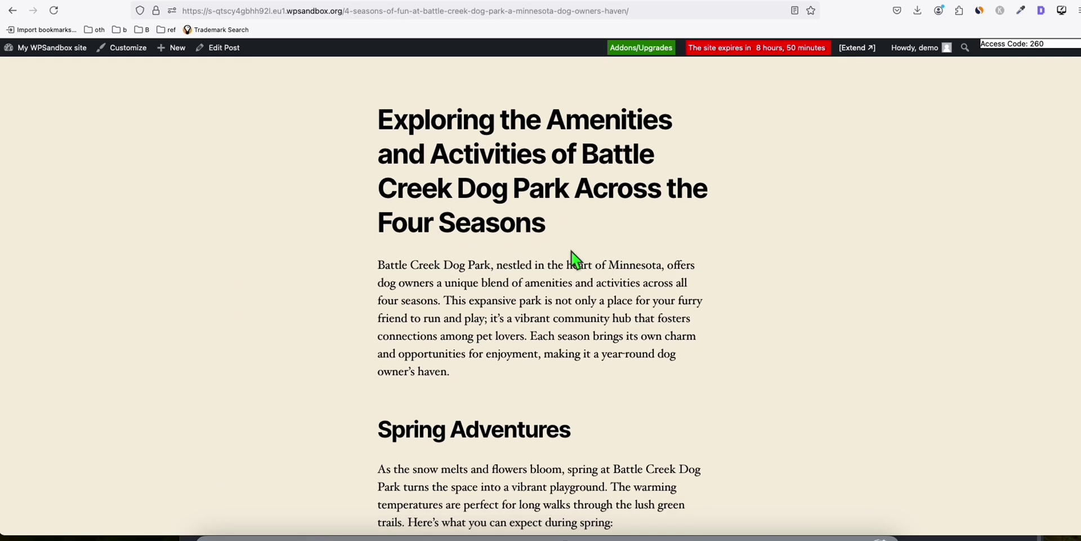
drag(360, 141, 490, 286)
scroll(489, 286, down, 20)
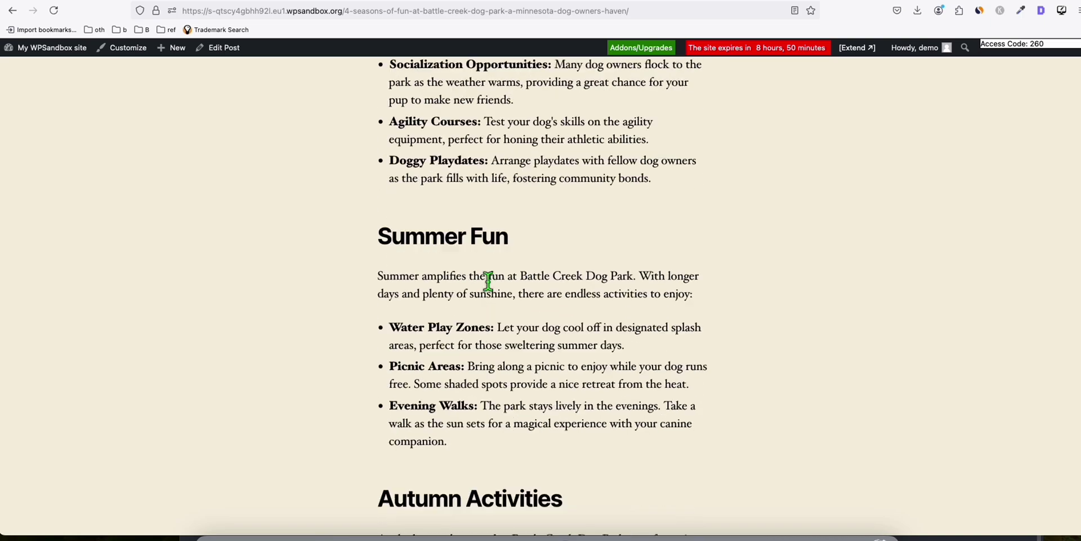
scroll(488, 284, down, 20)
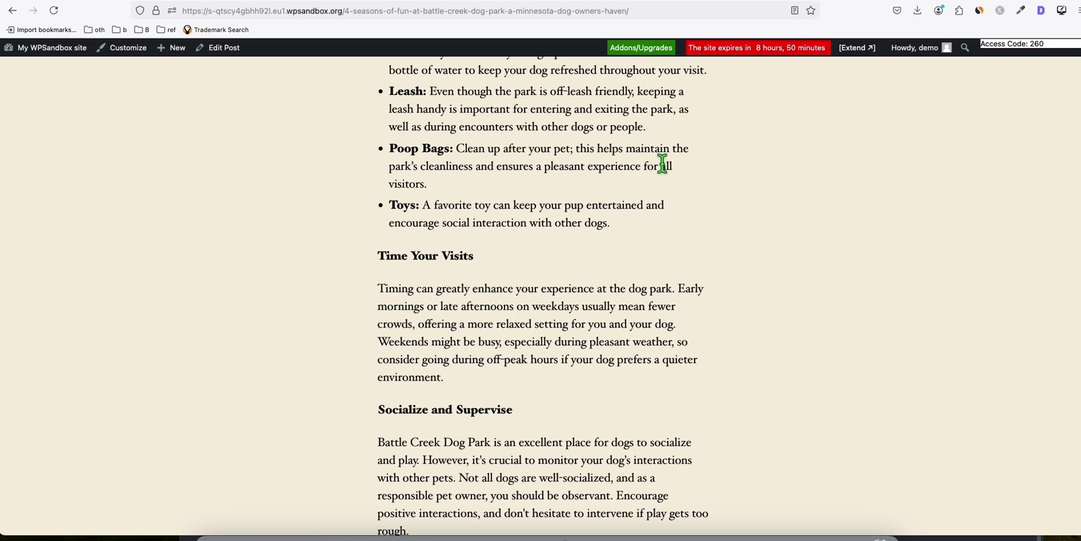
key(ctrl+Tab)
scroll(366, 263, up, 5)
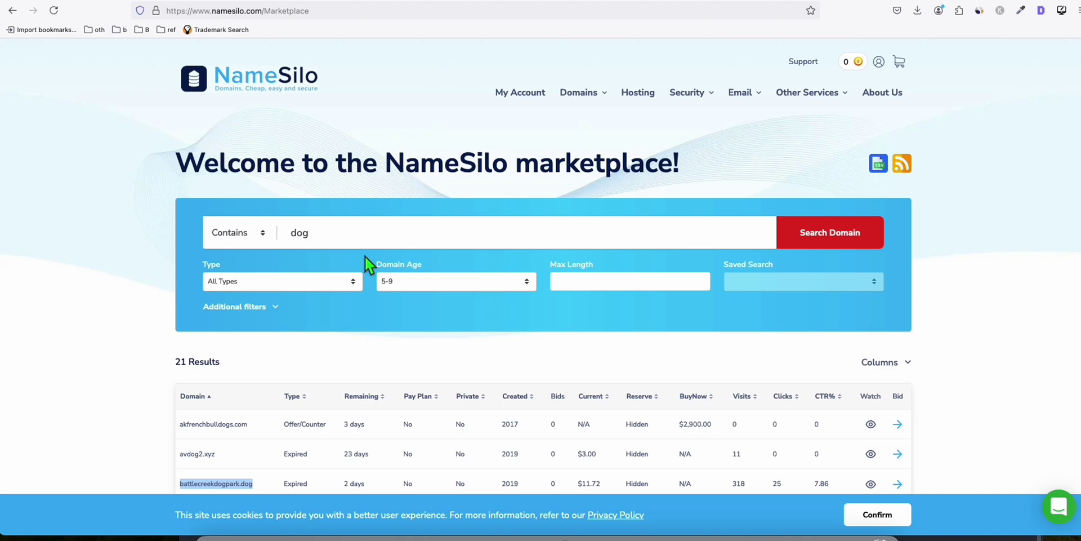
Set the marketplace Domain Age filter to All.
click(415, 280)
click(416, 317)
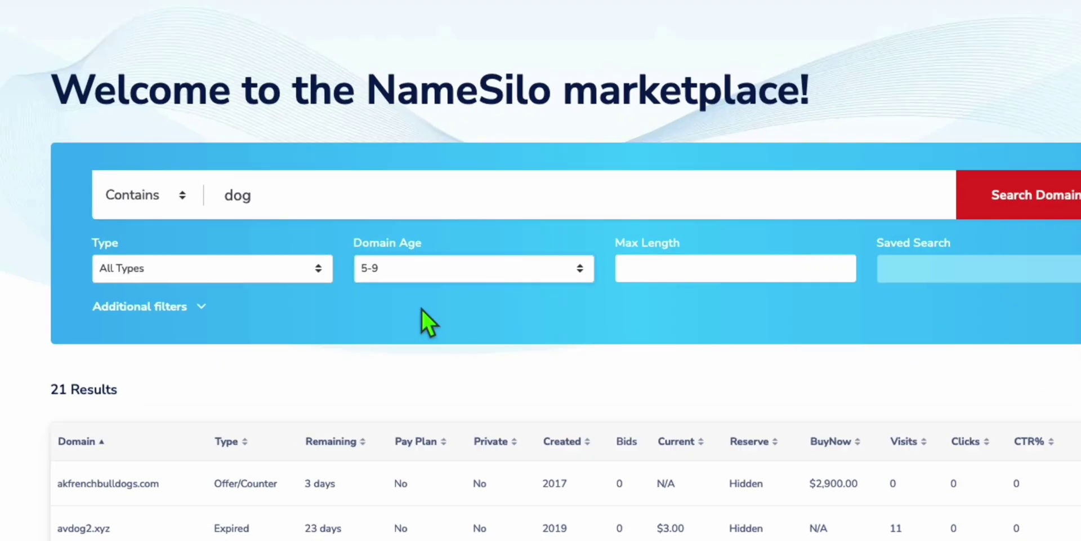
click(413, 281)
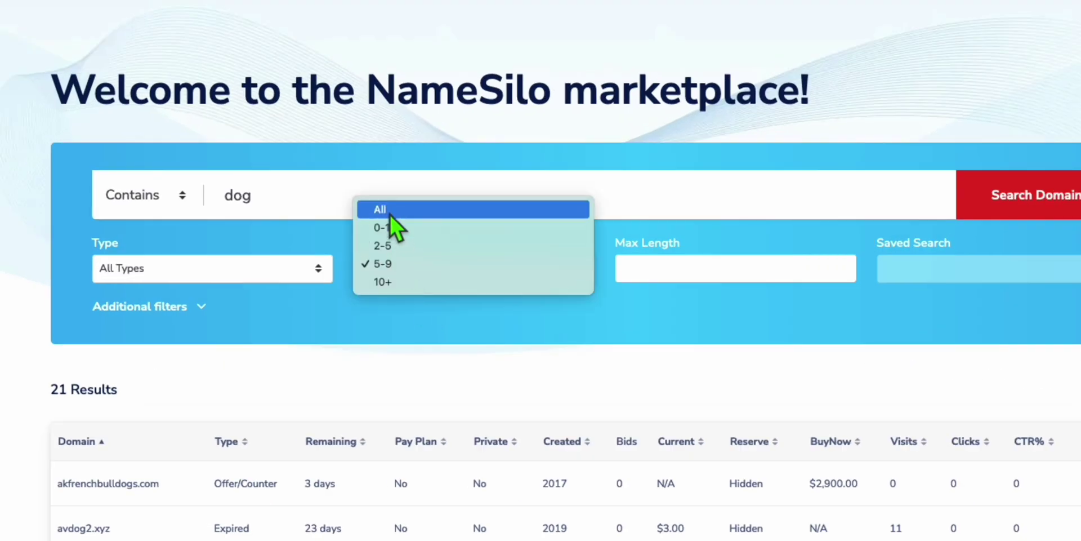
click(411, 242)
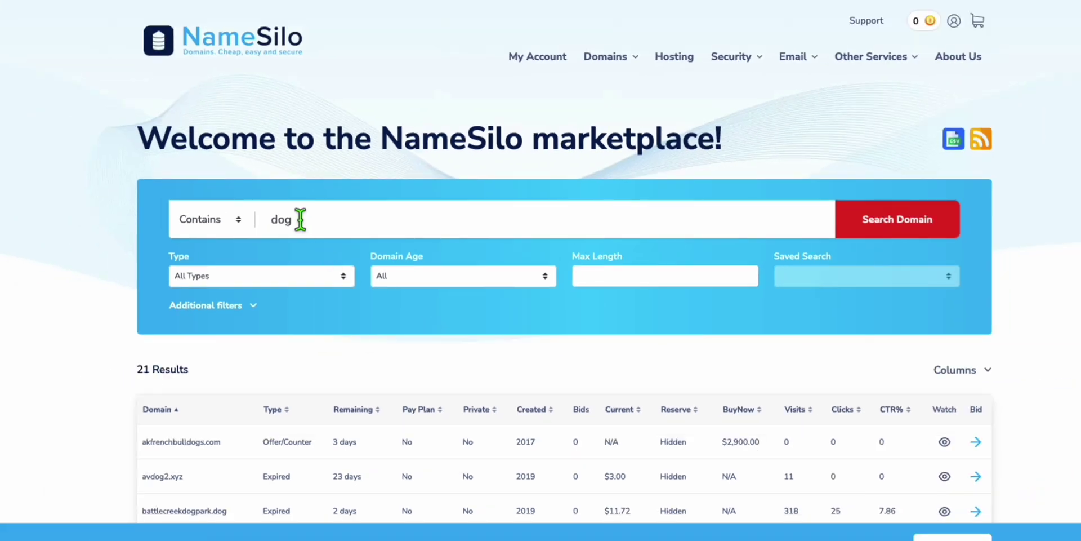
Search the marketplace for 'manifestation' and copy the manifestationreview.com result.
drag(262, 196, 212, 196)
text(manifesta)
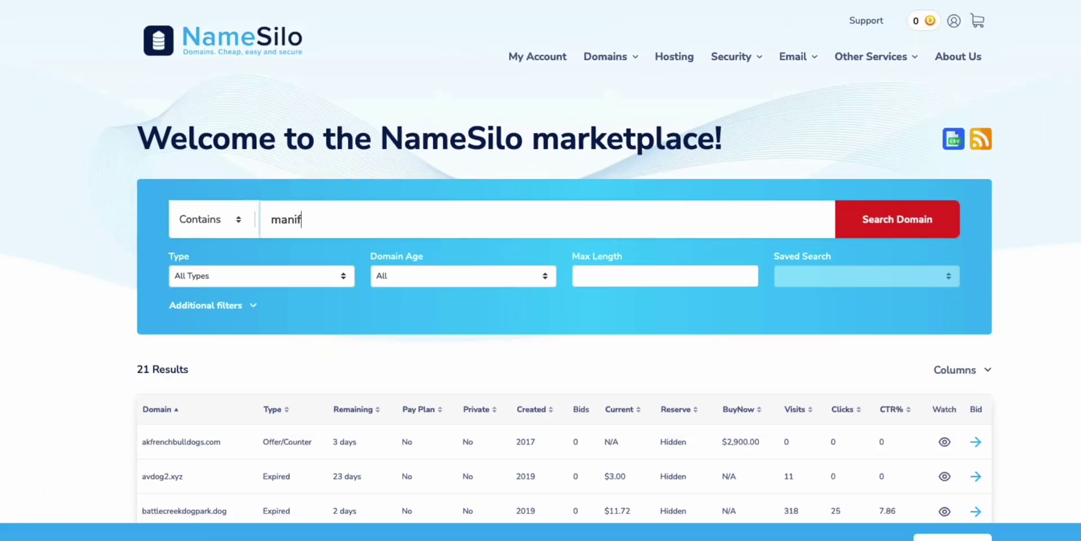
text(tion)
key(Return)
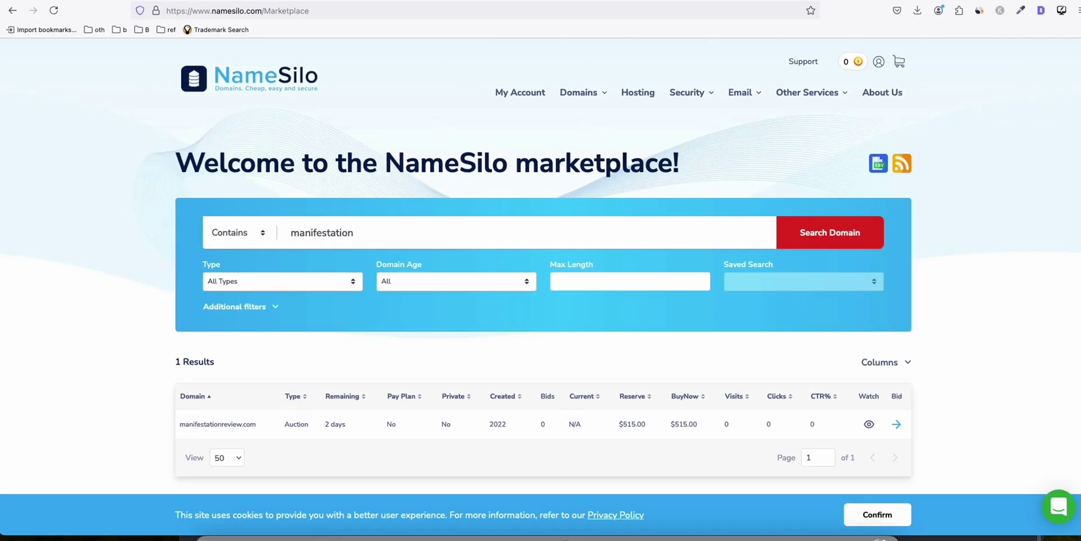
drag(180, 424, 256, 424)
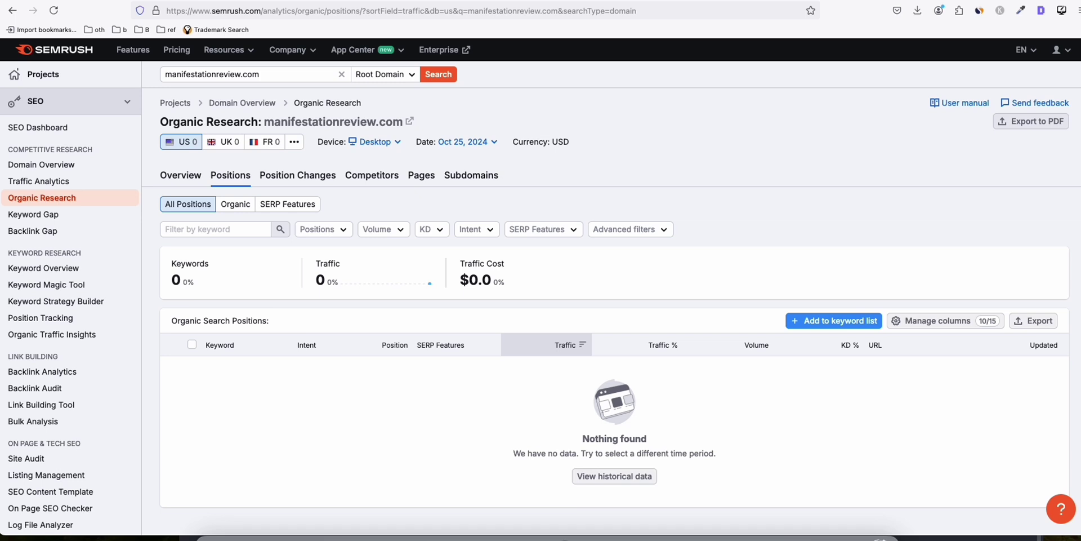
Back in NameSilo, replace the search term with 'keto' and run the search.
key(ctrl+shift+Tab)
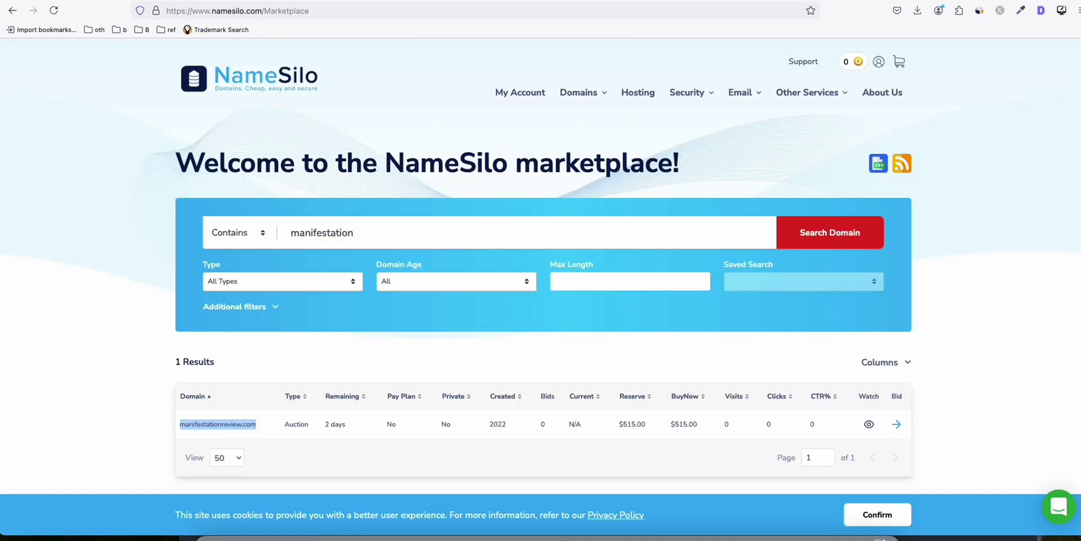
double_click(321, 232)
text(keto)
key(Return)
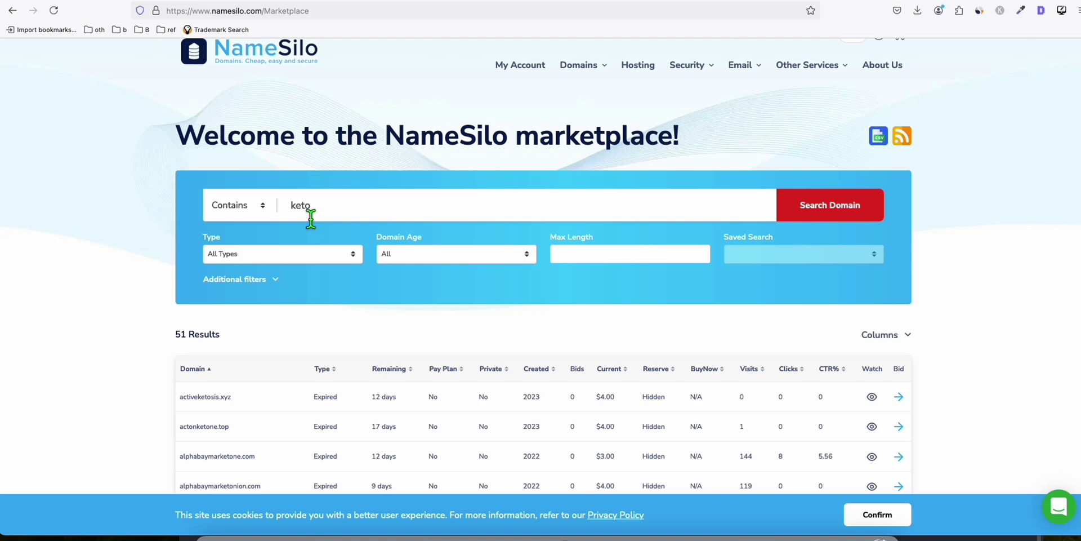
Scroll the 51 keto results and copy blazingketo.net, noting its 0.4 Domain Rating.
scroll(309, 213, down, 2)
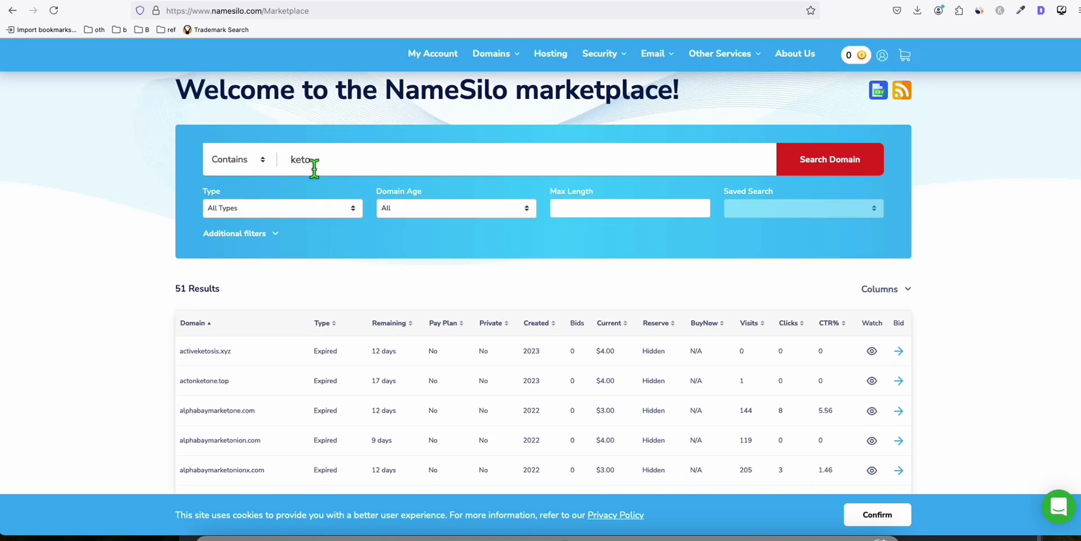
scroll(315, 177, down, 2)
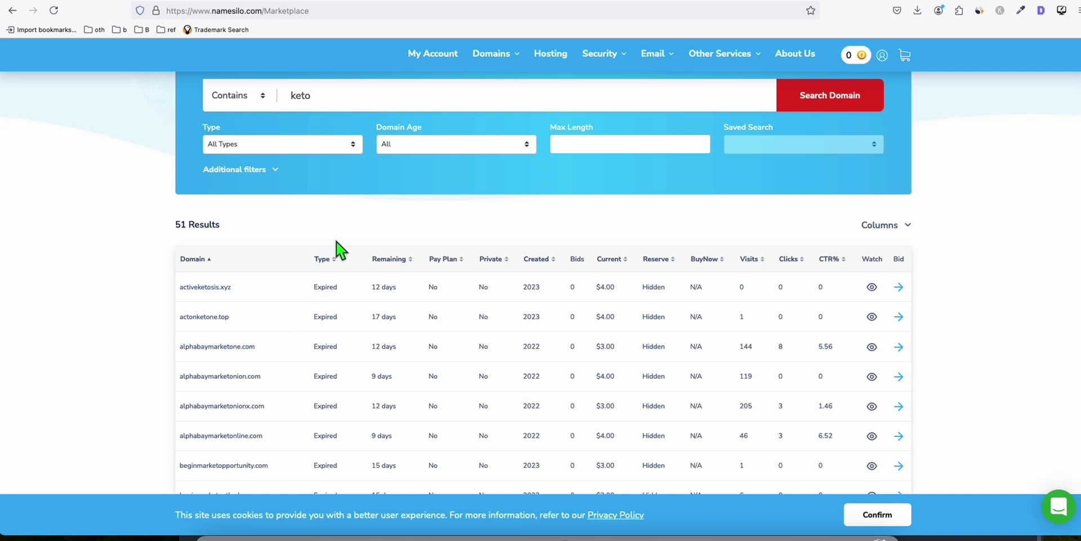
scroll(338, 248, down, 2)
scroll(314, 157, up, 5)
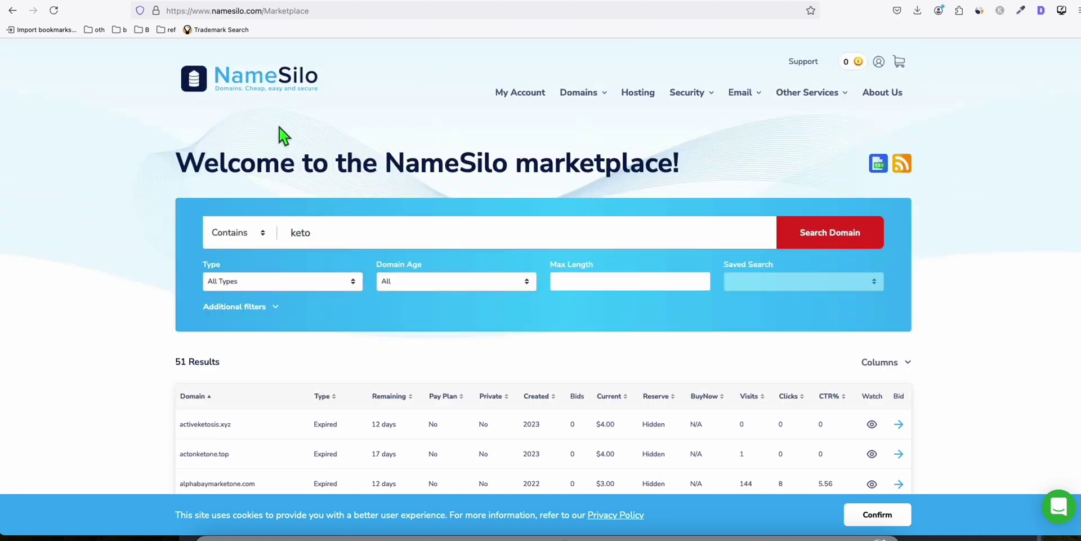
scroll(282, 146, down, 5)
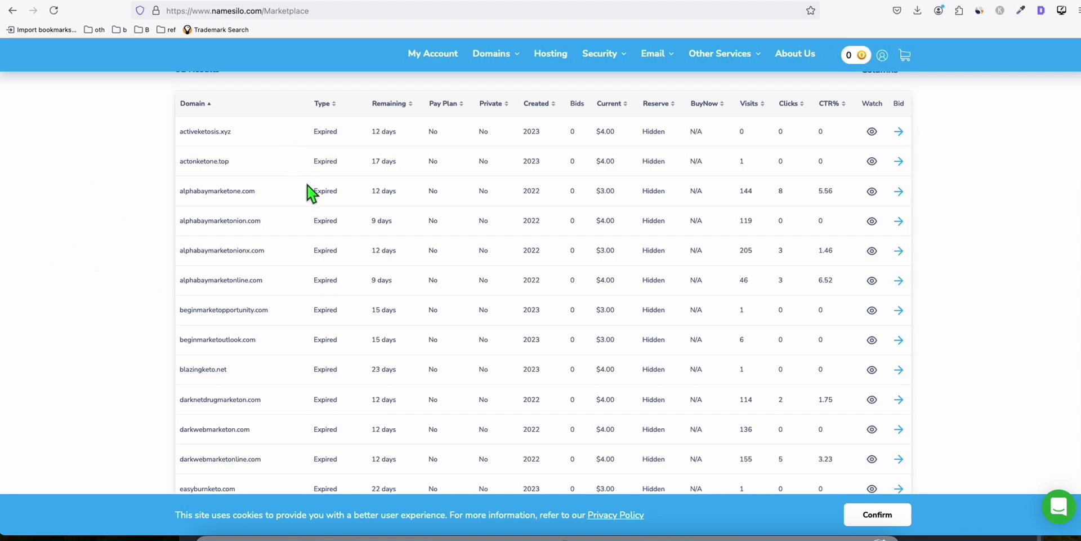
scroll(311, 194, down, 1)
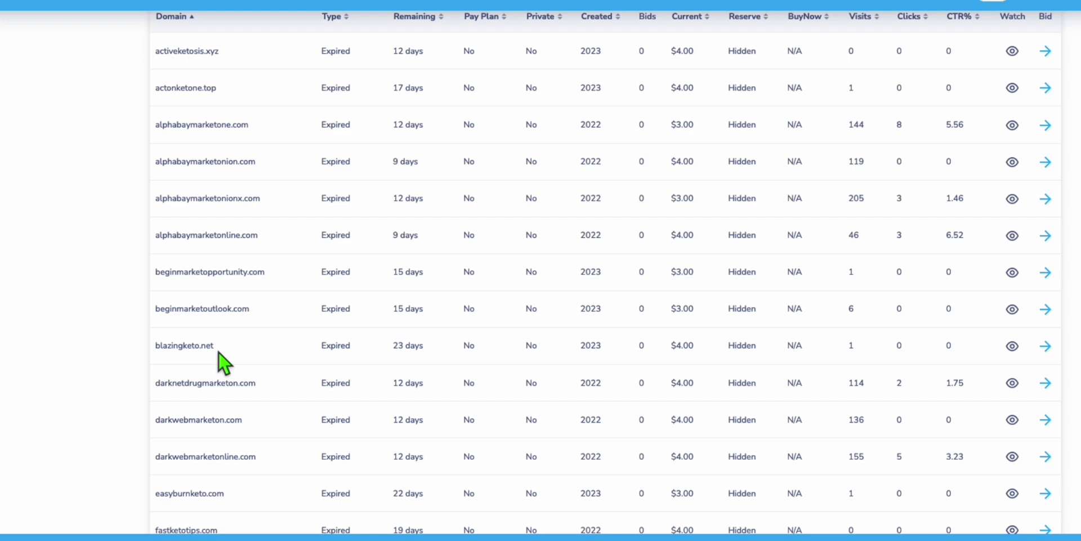
double_click(198, 350)
key(ctrl+c)
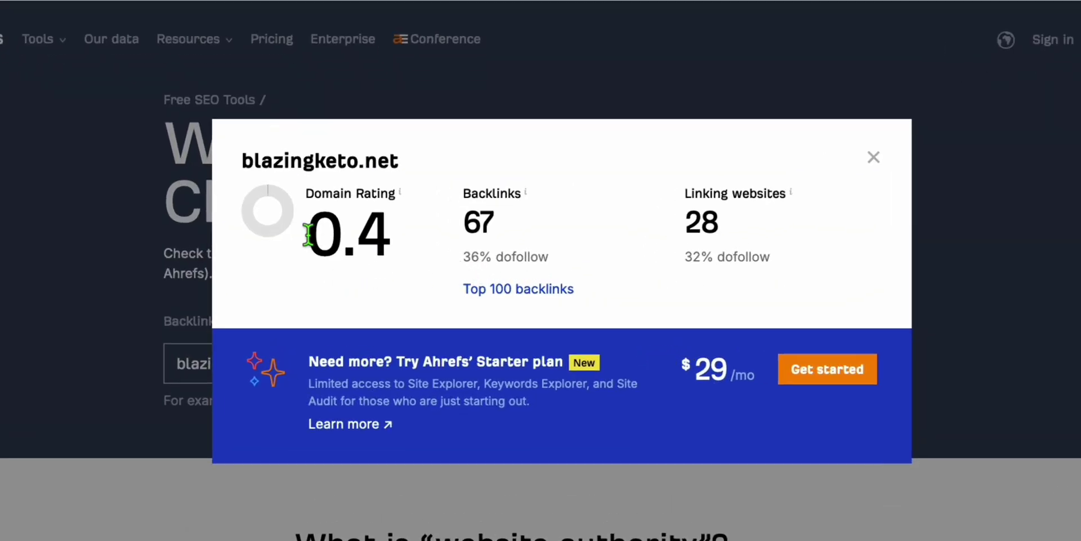
drag(307, 234, 405, 258)
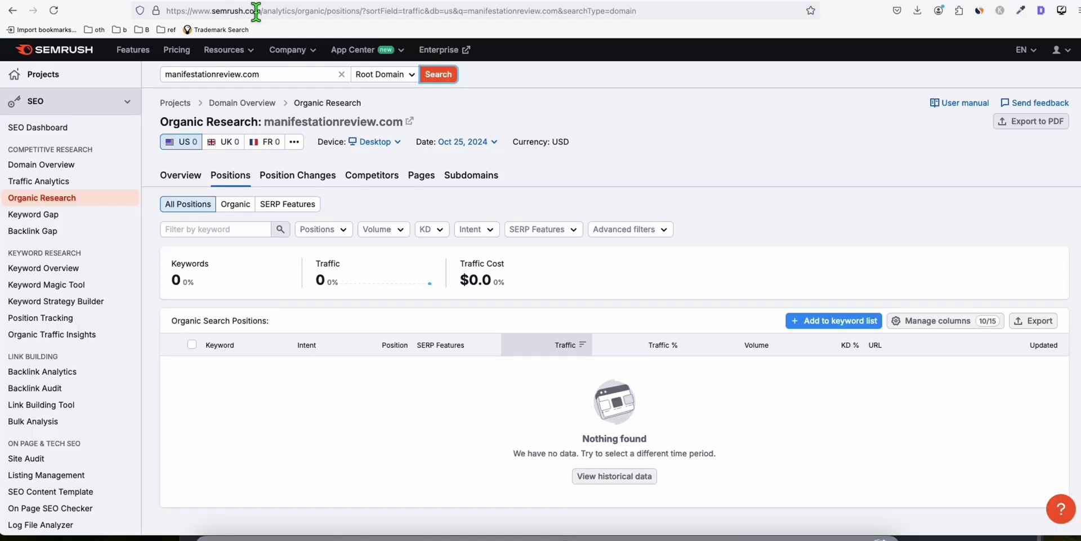
Run a Semrush Organic Research lookup for blazingketo.net, which finds 0 keywords, then return to NameSilo.
click(285, 75)
key(ctrl+v)
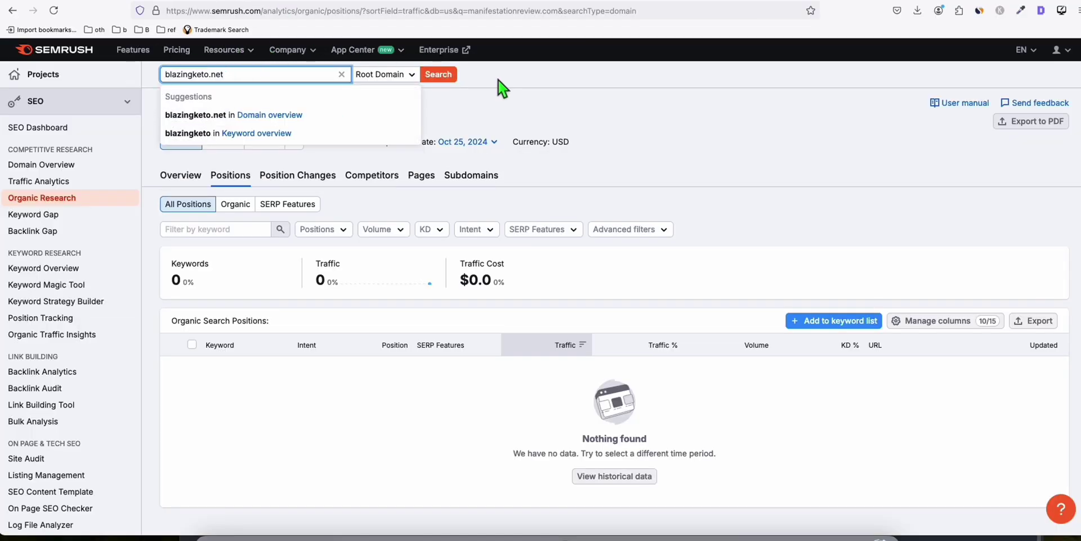
click(442, 74)
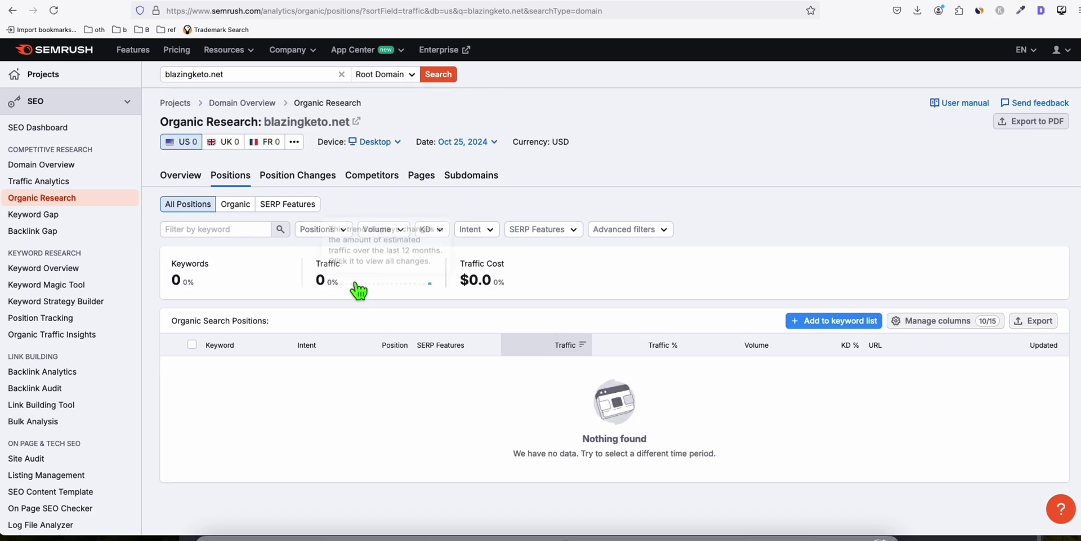
key(ctrl+Tab)
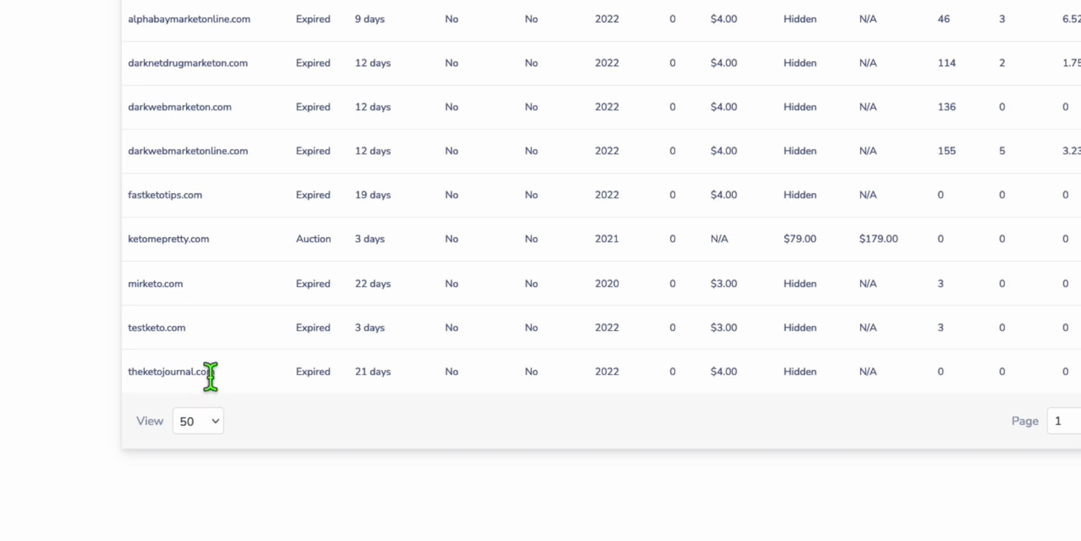
Copy theketojournal.com from the last row of the keto results.
double_click(169, 372)
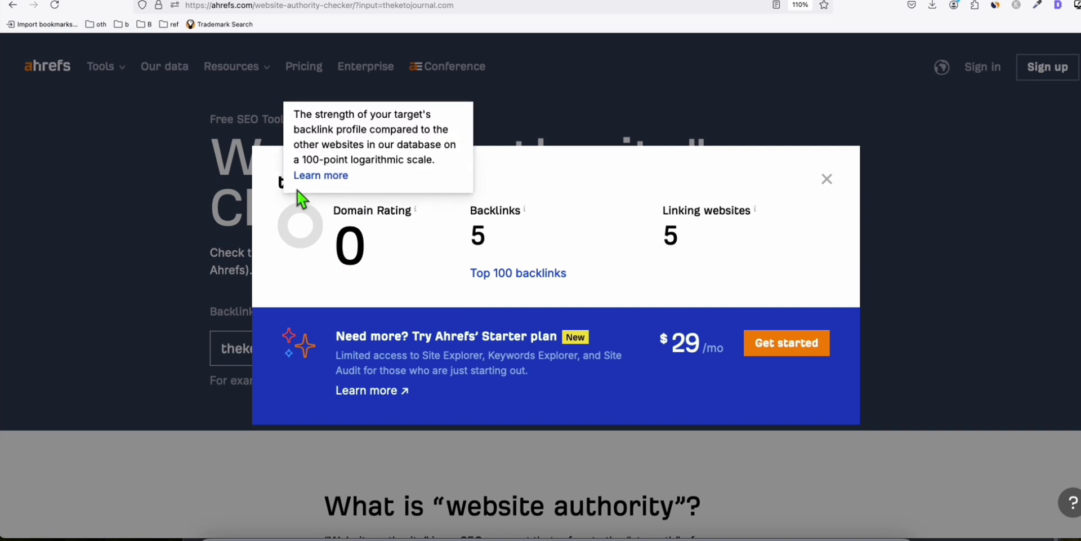
Highlight Ahrefs' theketojournal.com result: Domain Rating 0, 5 backlinks from 5 linking websites.
drag(274, 182, 476, 198)
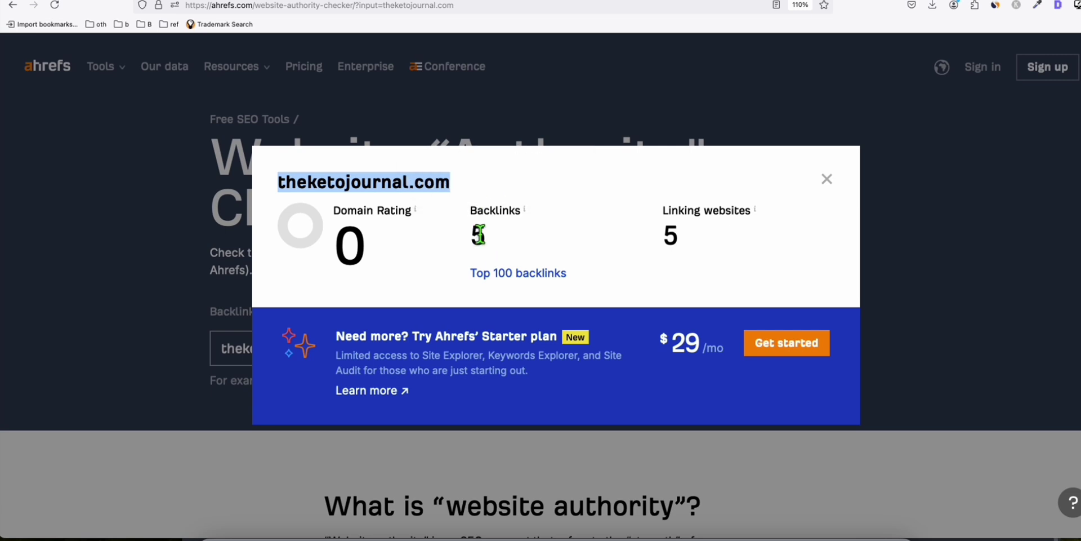
Return to the NameSilo keto search and scroll through its 12 results aged 2-5.
key(ctrl+Tab)
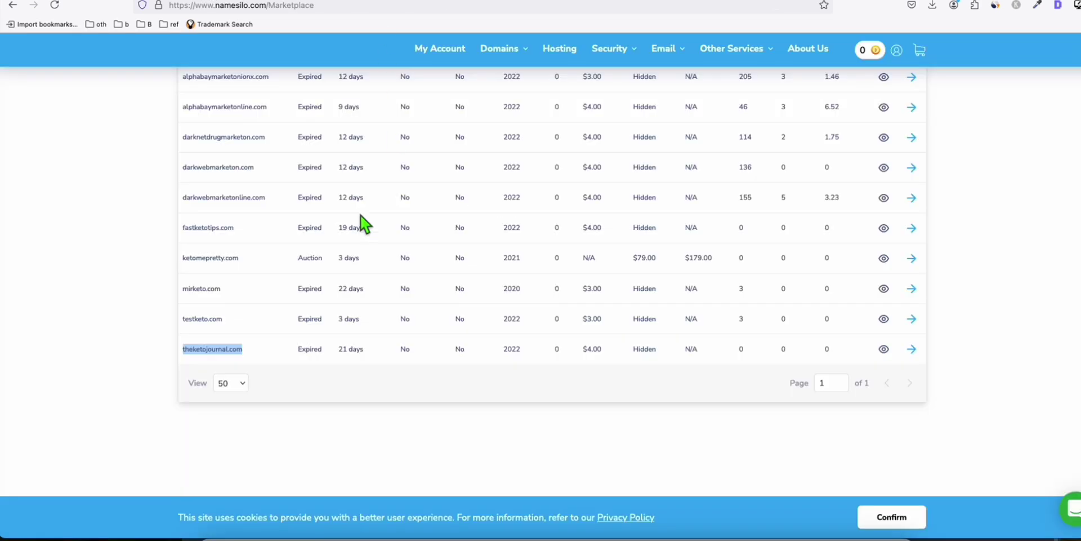
scroll(338, 248, up, 8)
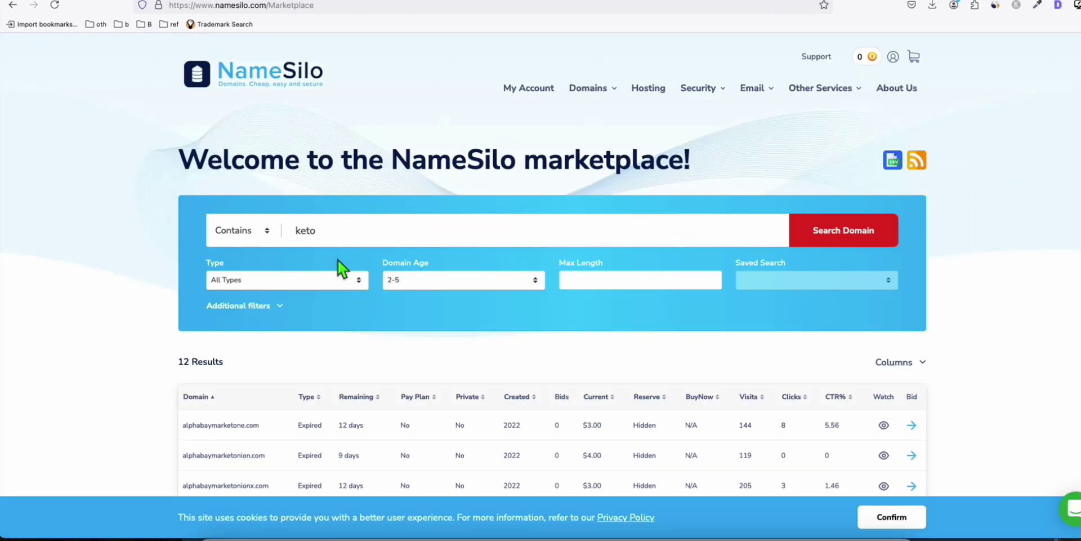
scroll(326, 254, down, 2)
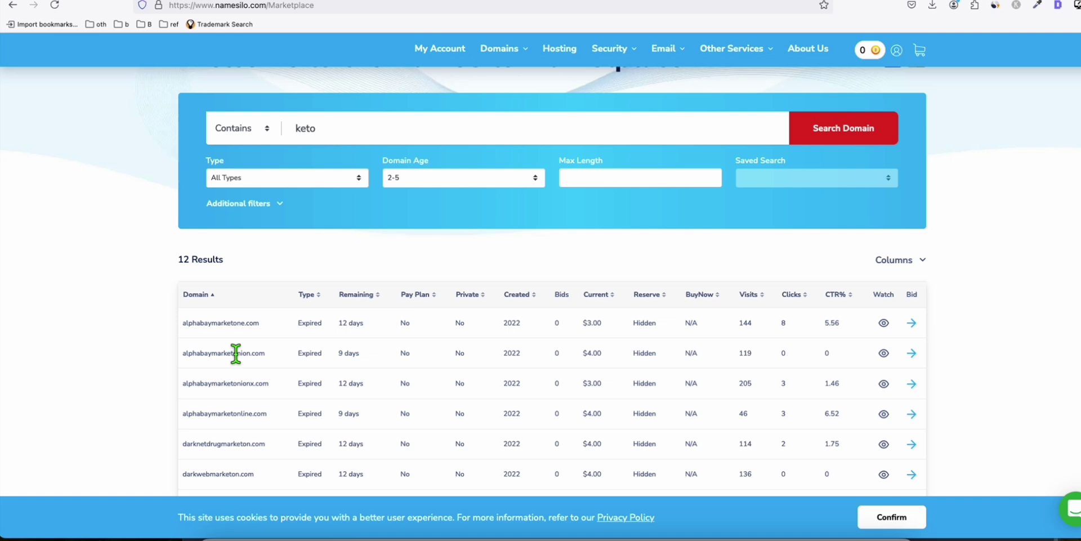